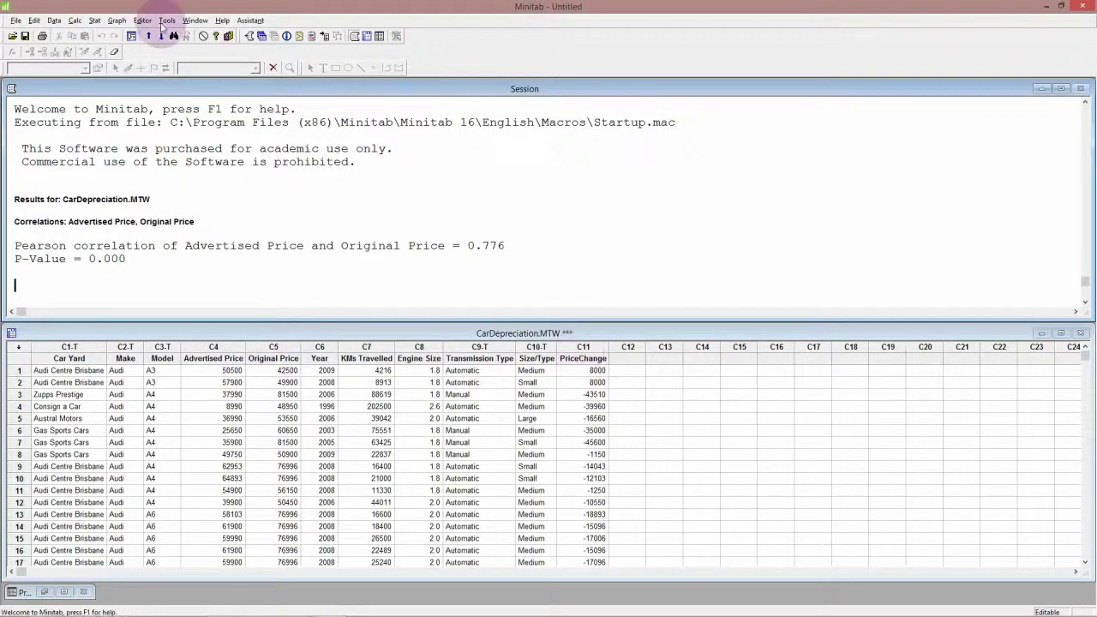
Step: Create a simple dotplot of the Original Price variable and enlarge its graph window
click(117, 20)
click(116, 20)
click(115, 20)
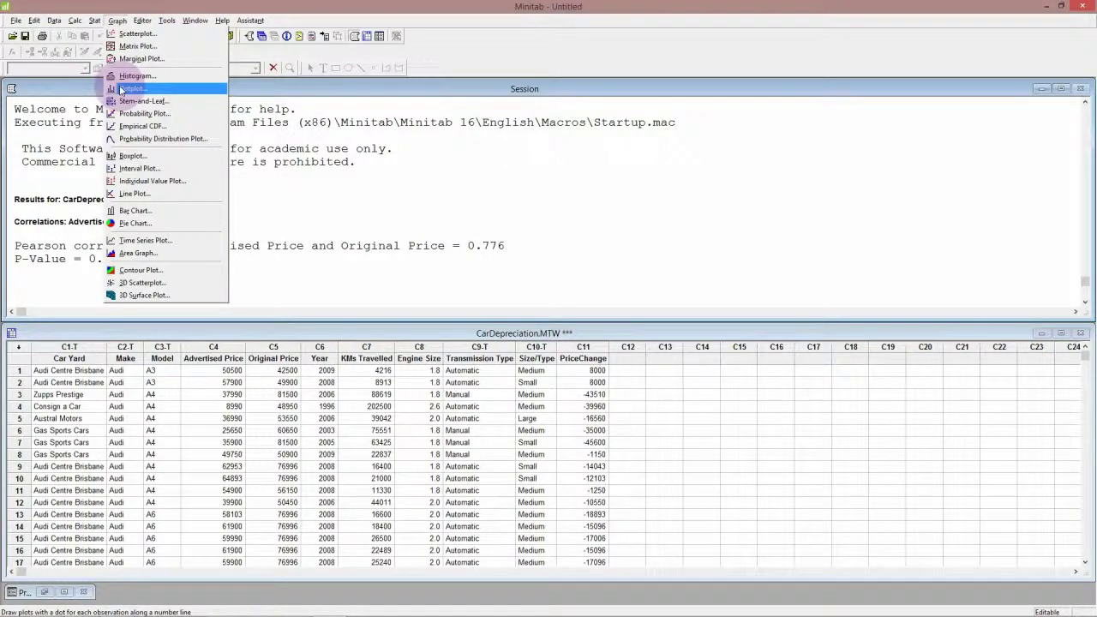
click(121, 89)
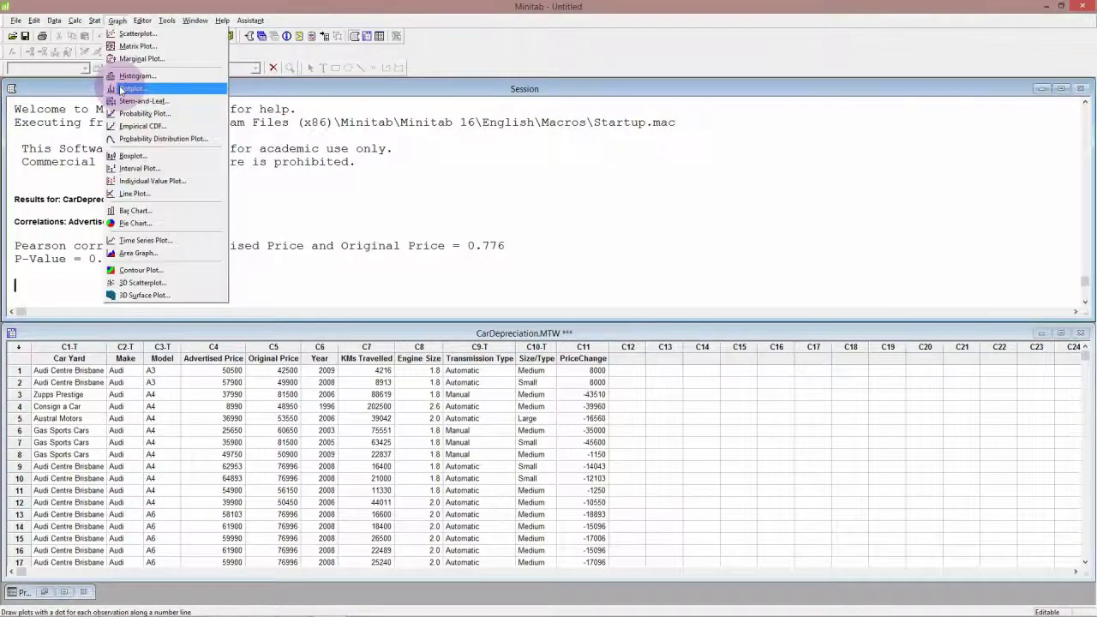
click(121, 89)
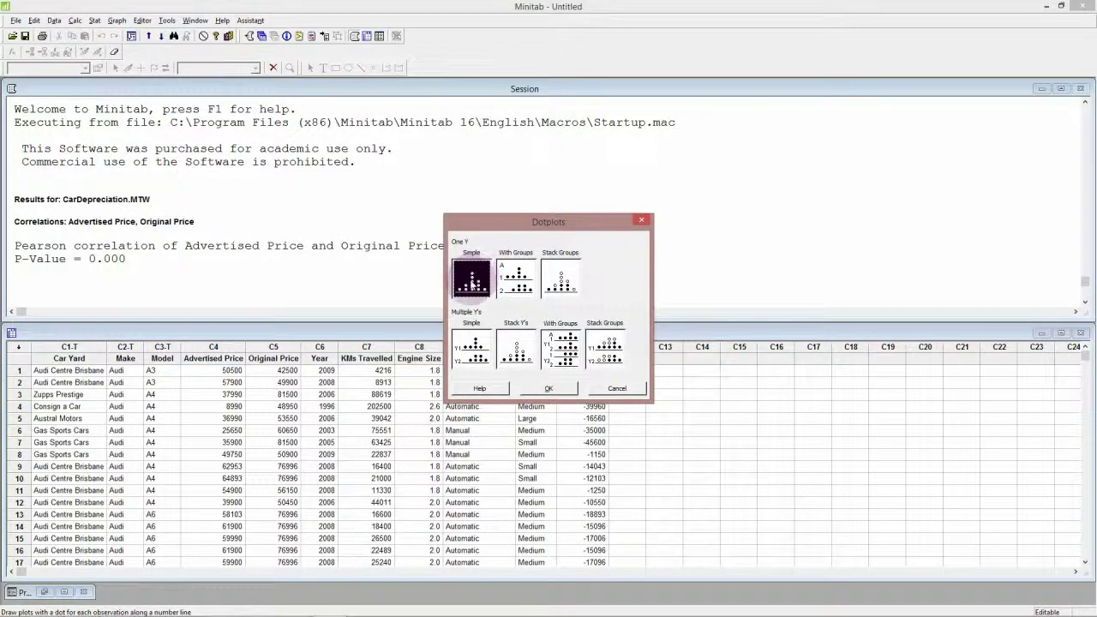
click(549, 388)
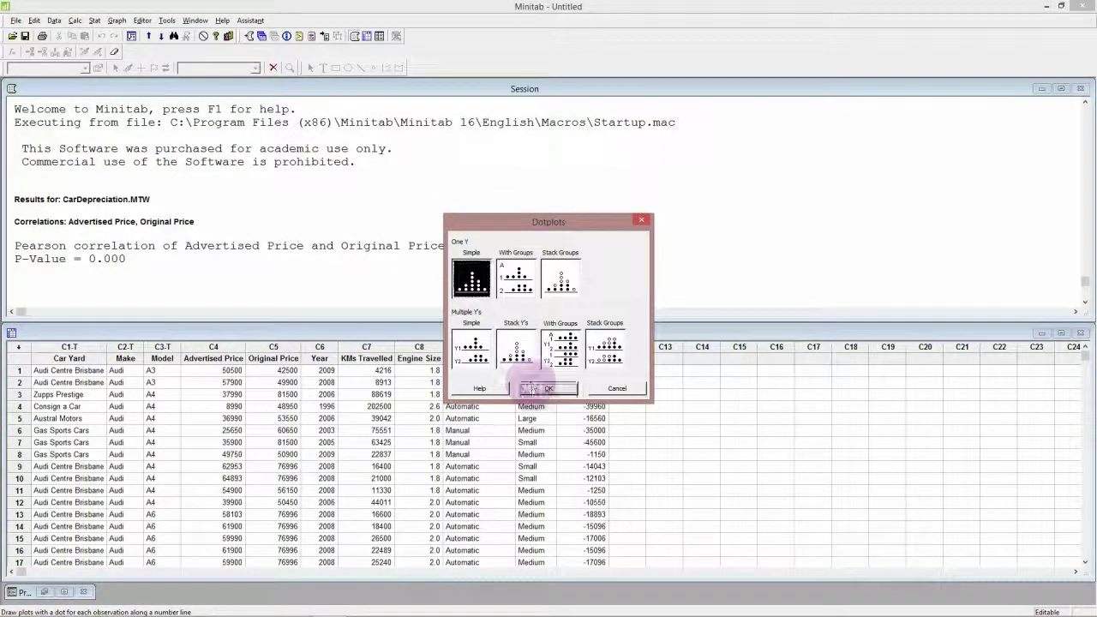
click(548, 388)
click(447, 244)
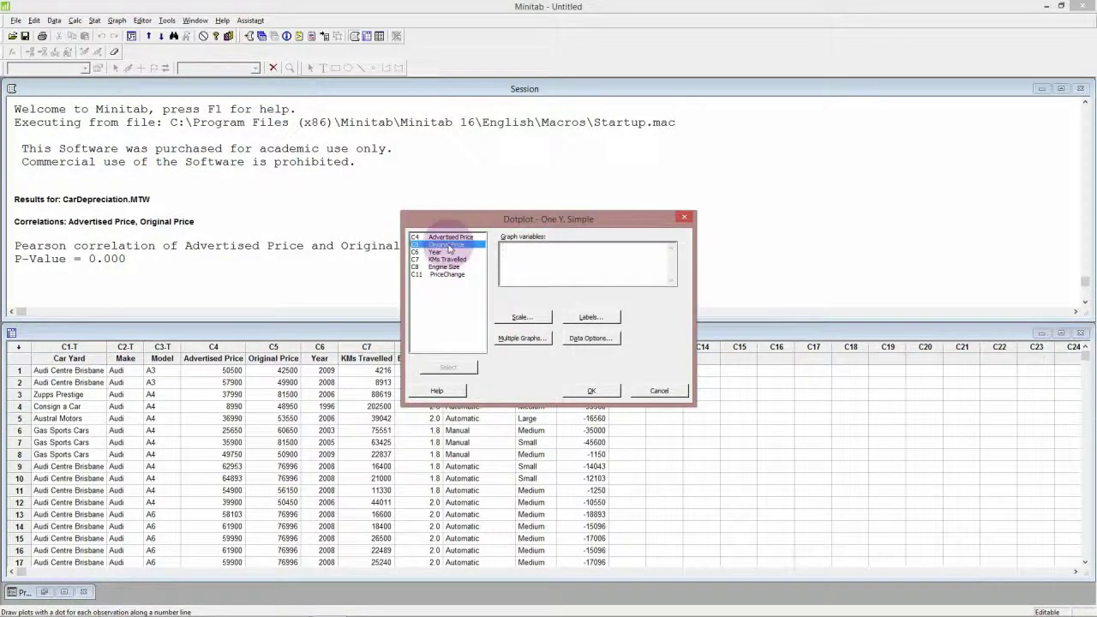
double_click(449, 246)
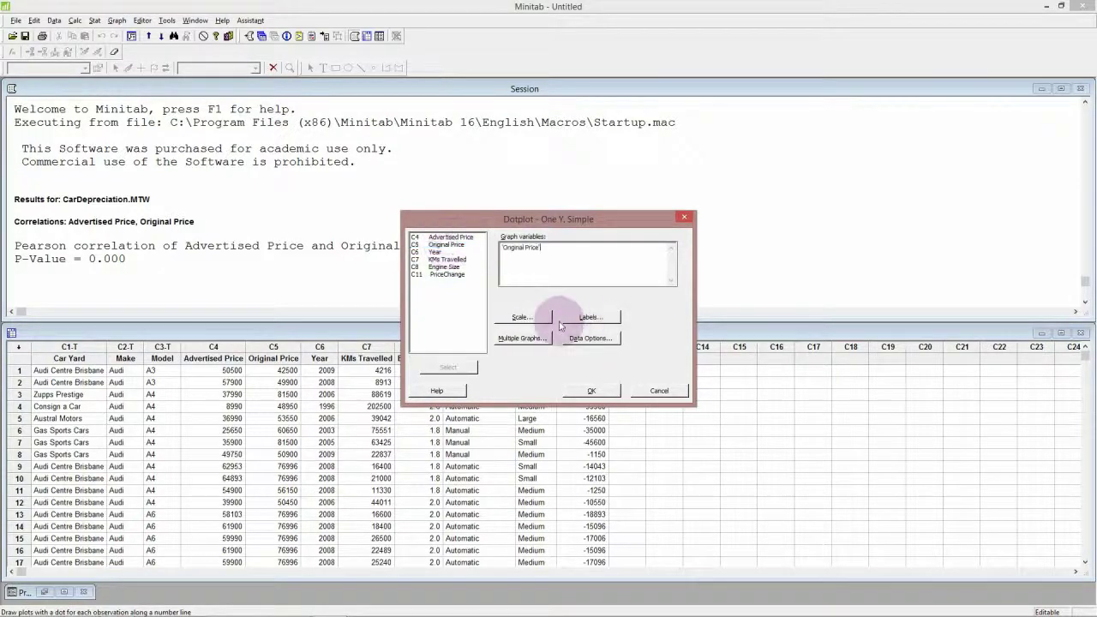
click(590, 390)
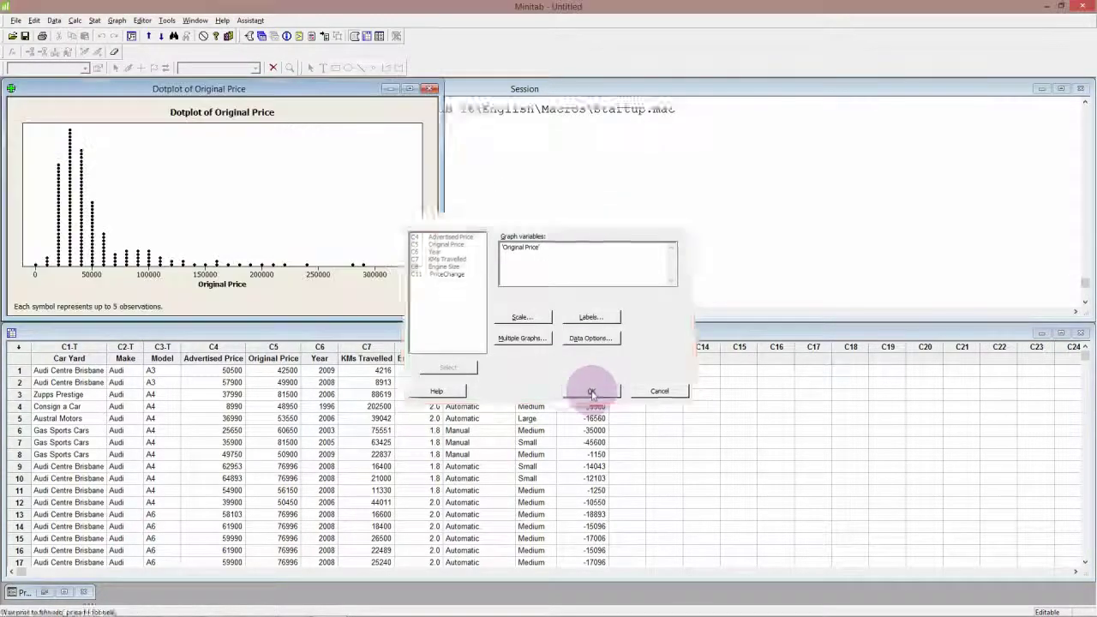
click(589, 390)
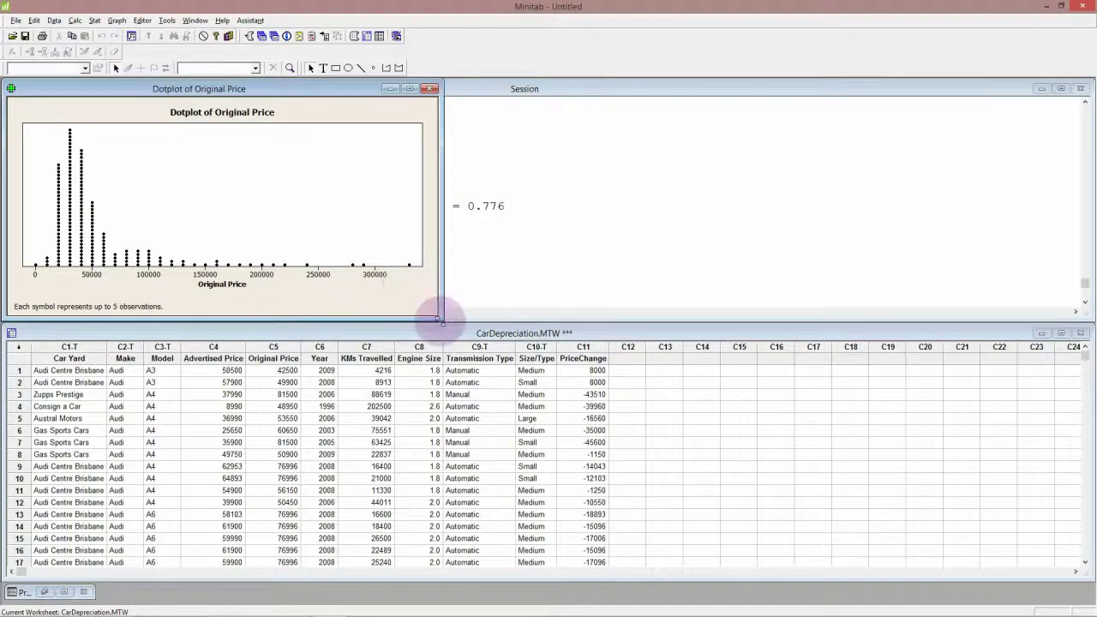
drag(434, 315, 724, 470)
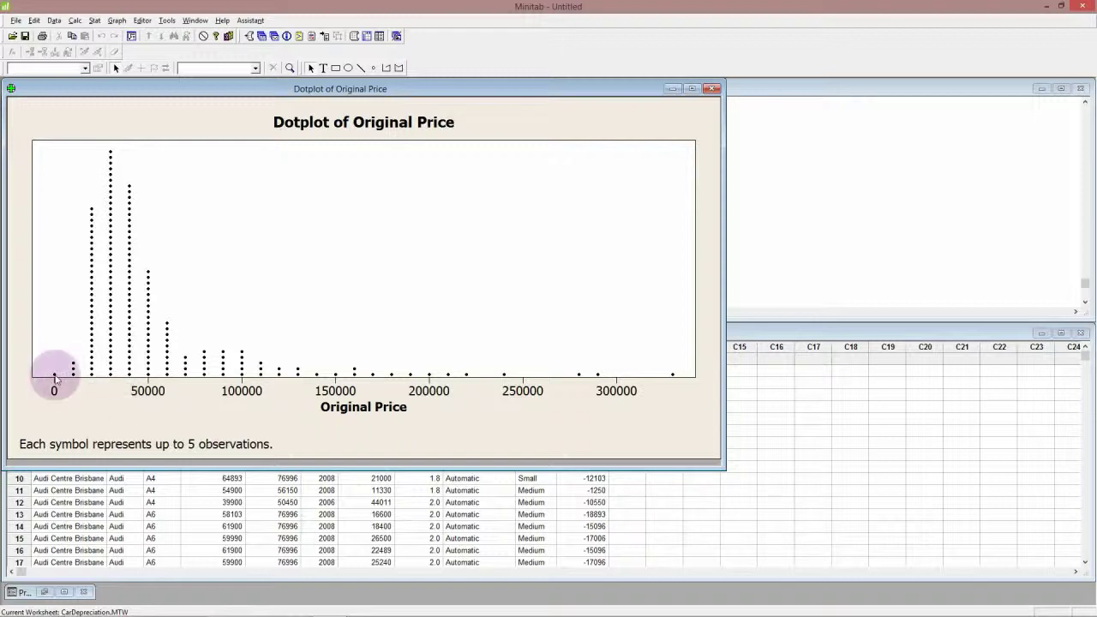
Step: Inspect the dot at the lowest Original Price value on the dotplot
click(55, 377)
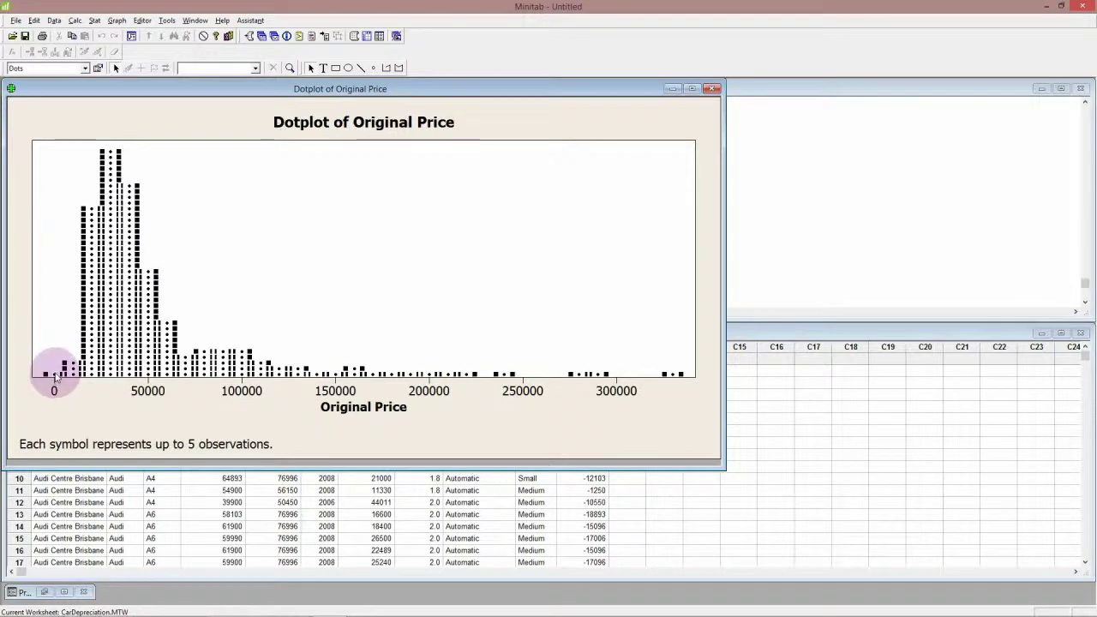
click(52, 358)
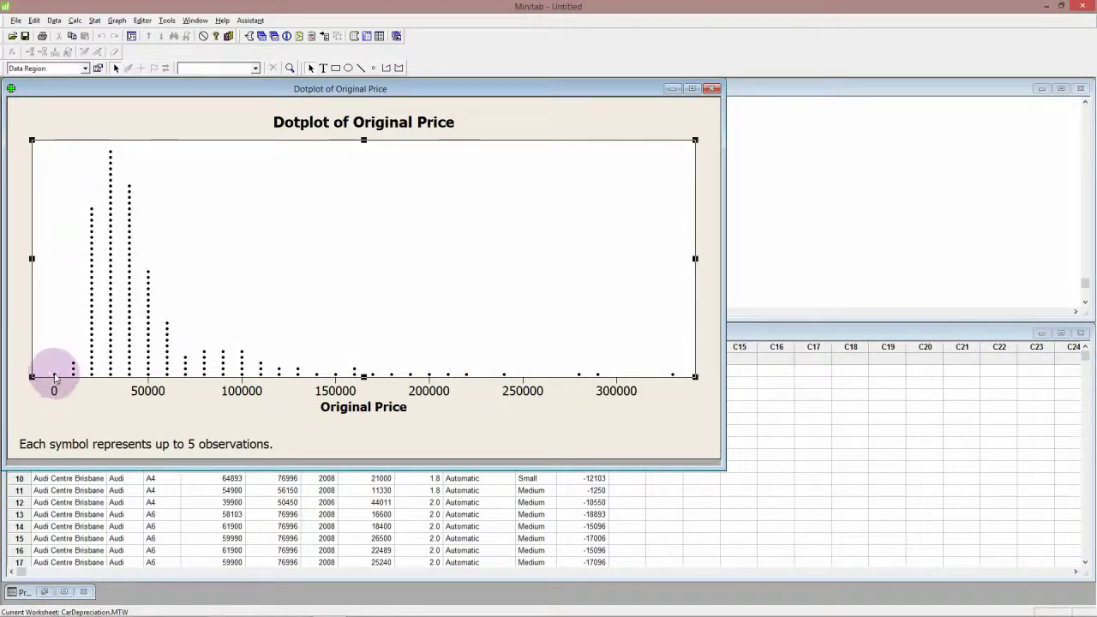
right_click(54, 377)
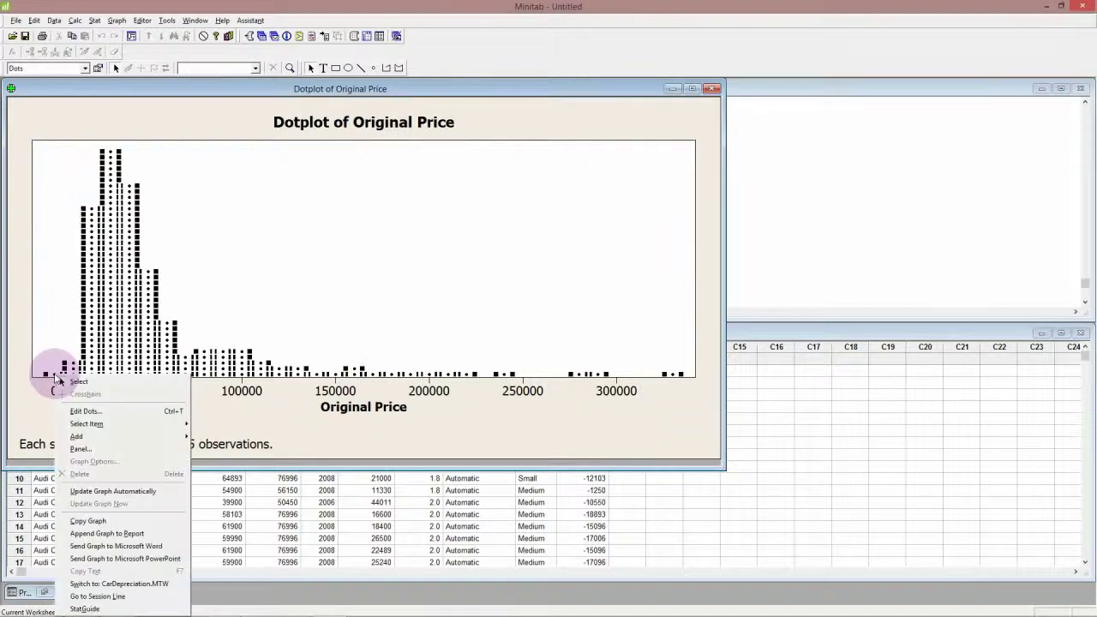
key(Escape)
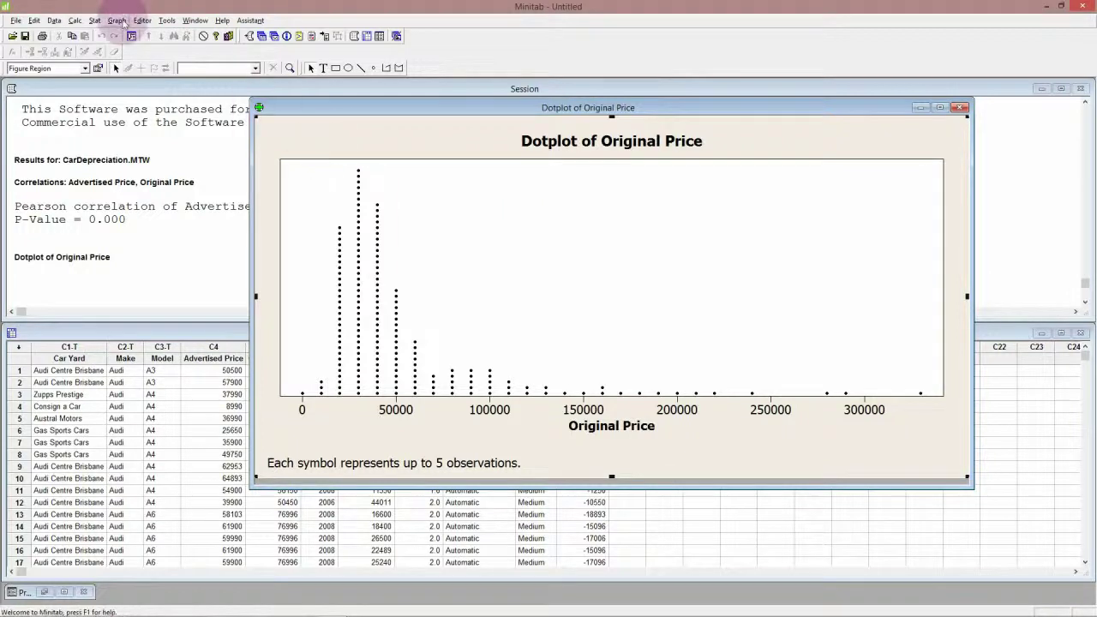
Step: Create a simple scatterplot with Advertised Price as the Y variable and Original Price as the X variable
click(117, 19)
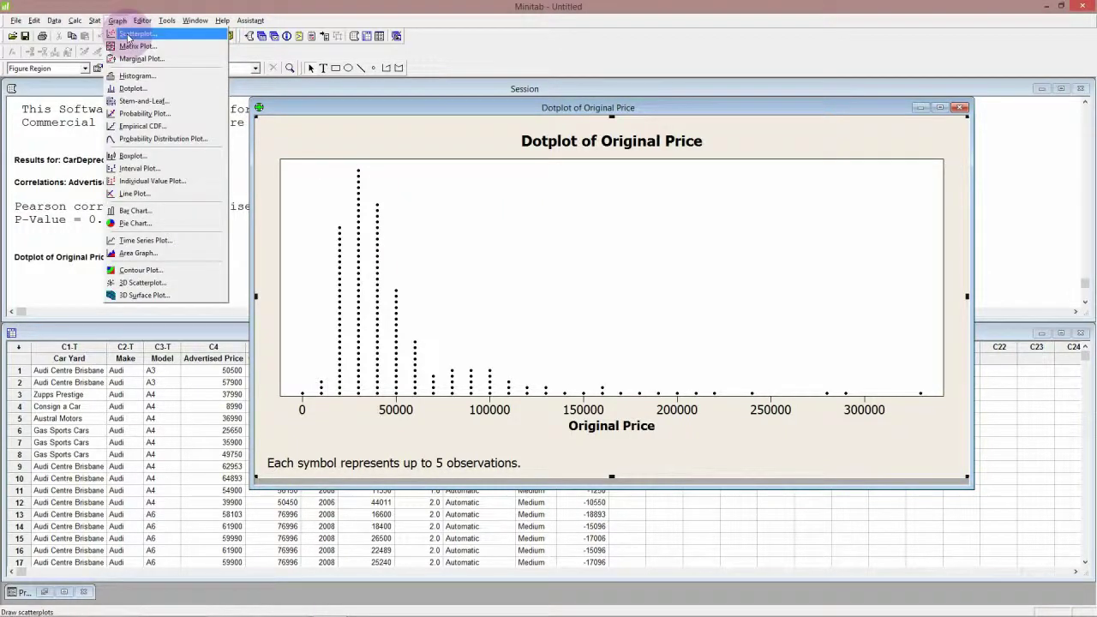
click(129, 34)
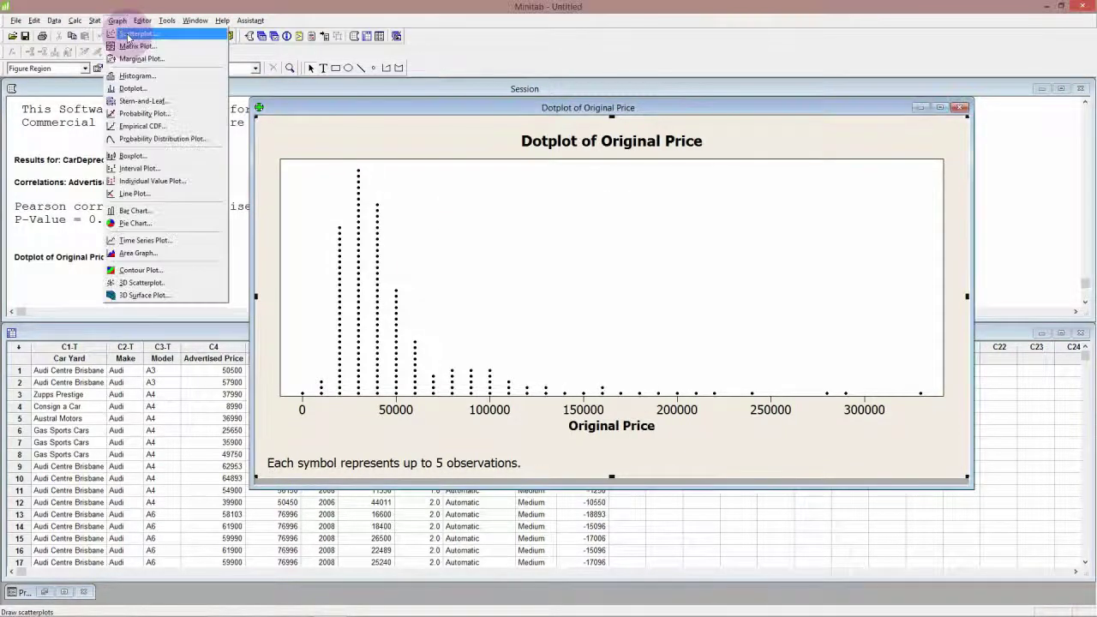
click(128, 34)
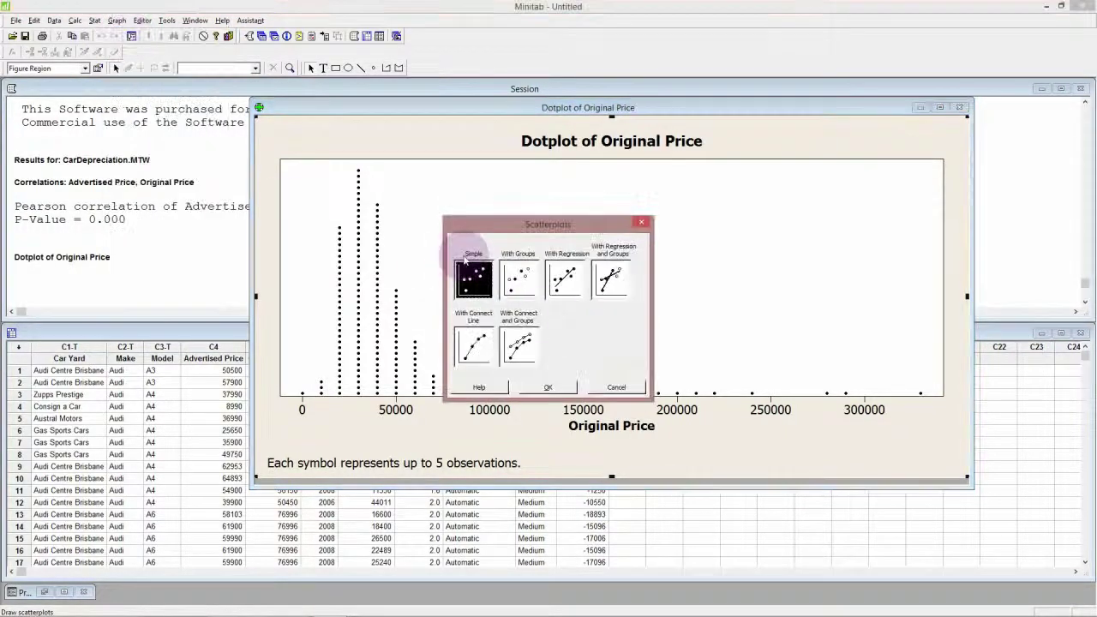
click(549, 387)
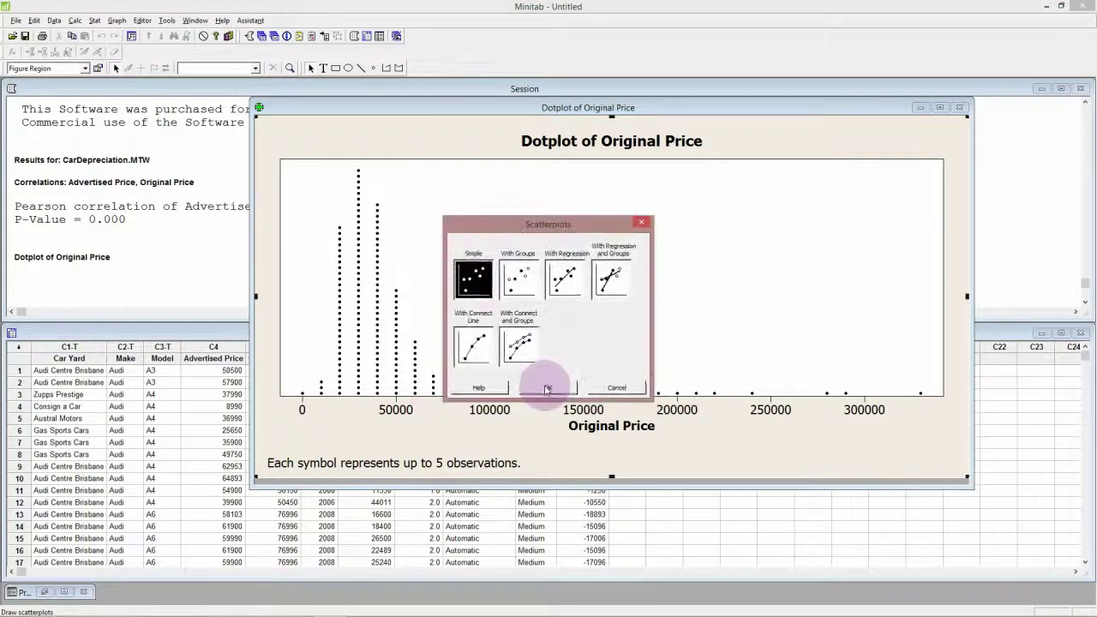
click(548, 388)
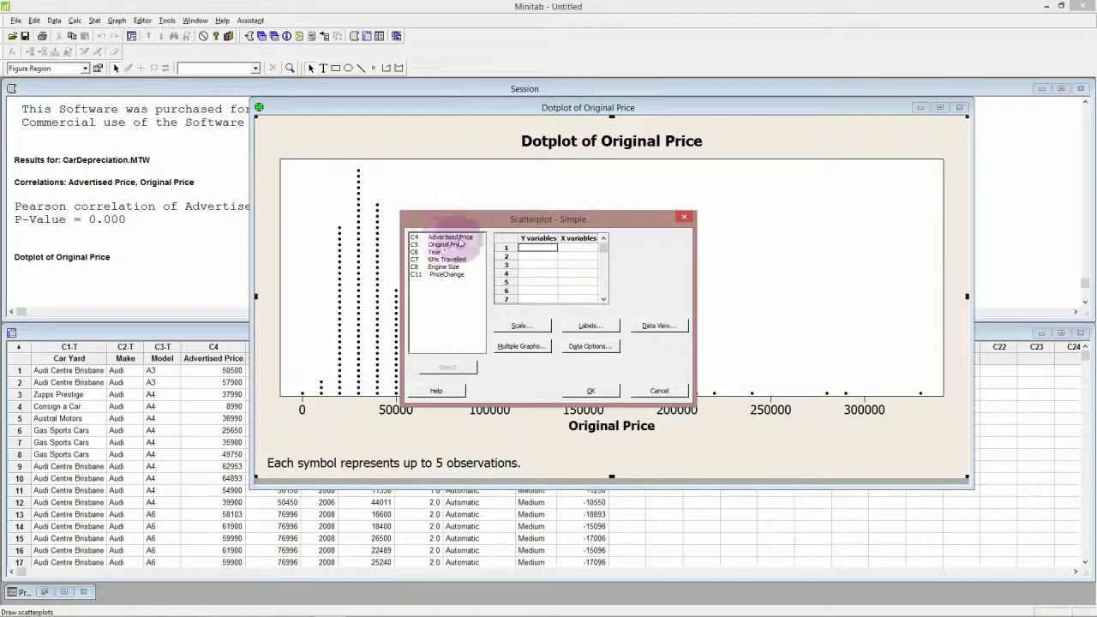
double_click(454, 237)
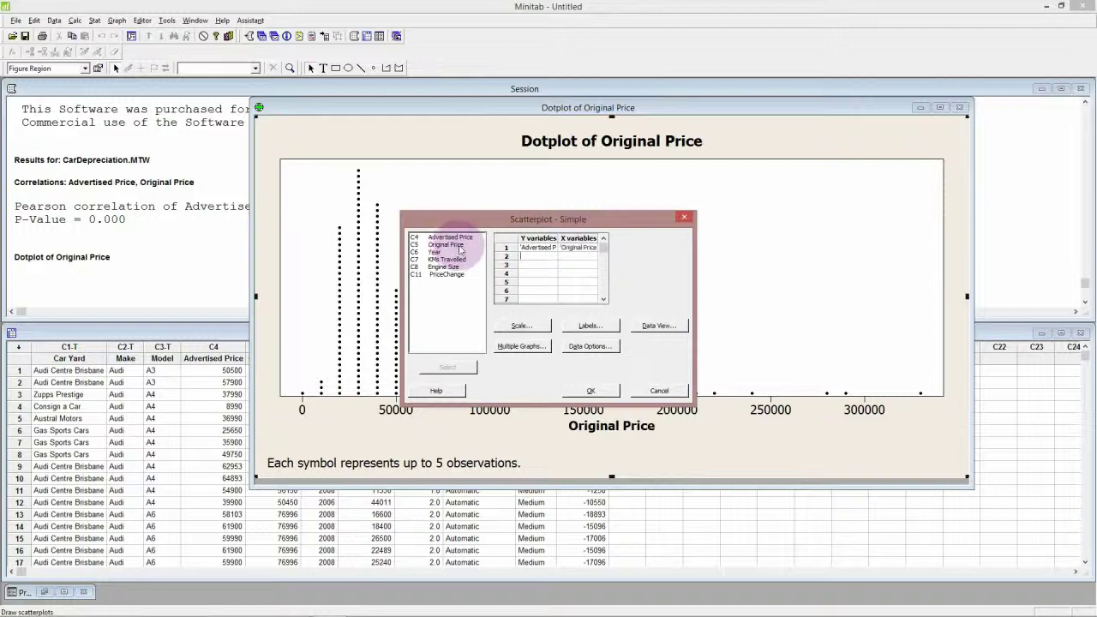
double_click(457, 246)
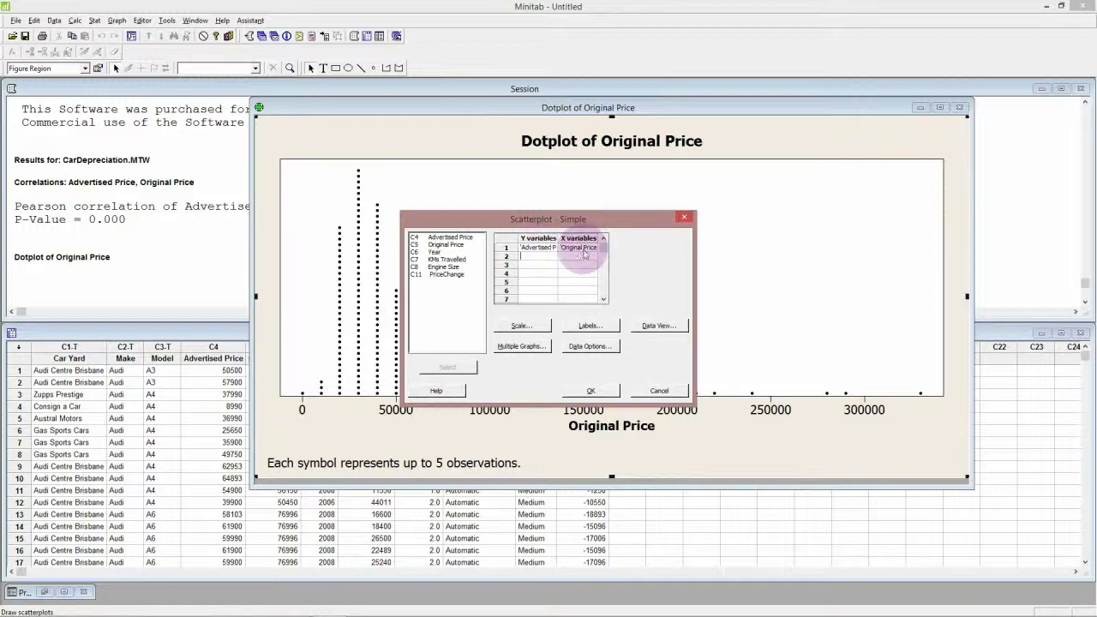
click(595, 393)
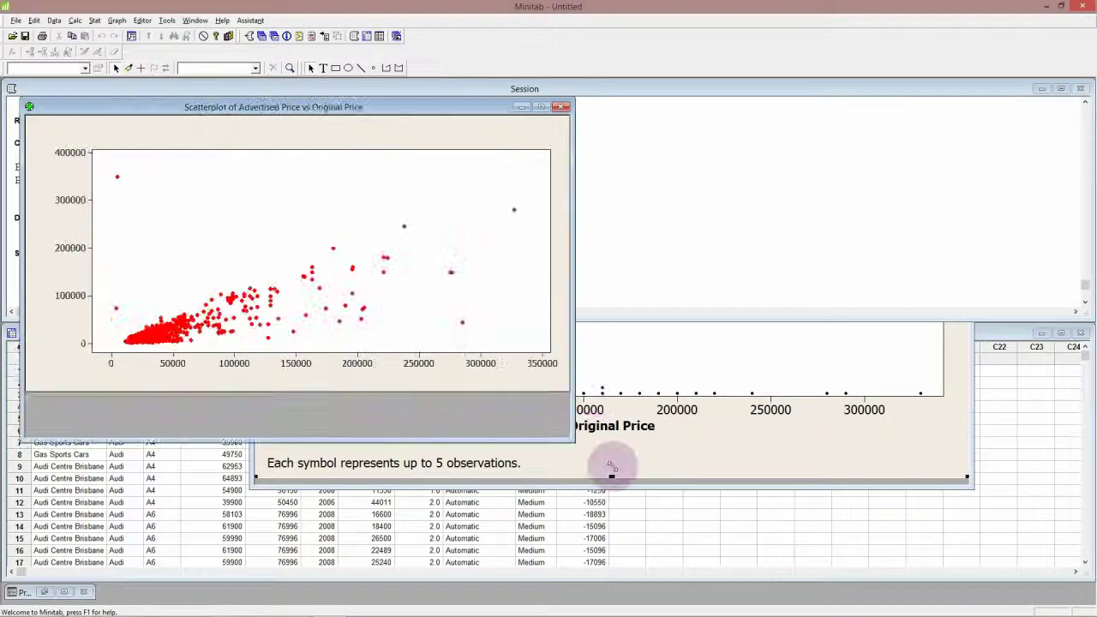
Step: Enlarge the scatterplot window and reposition it so the session output beside it can be seen
drag(459, 337, 831, 545)
drag(806, 546, 828, 465)
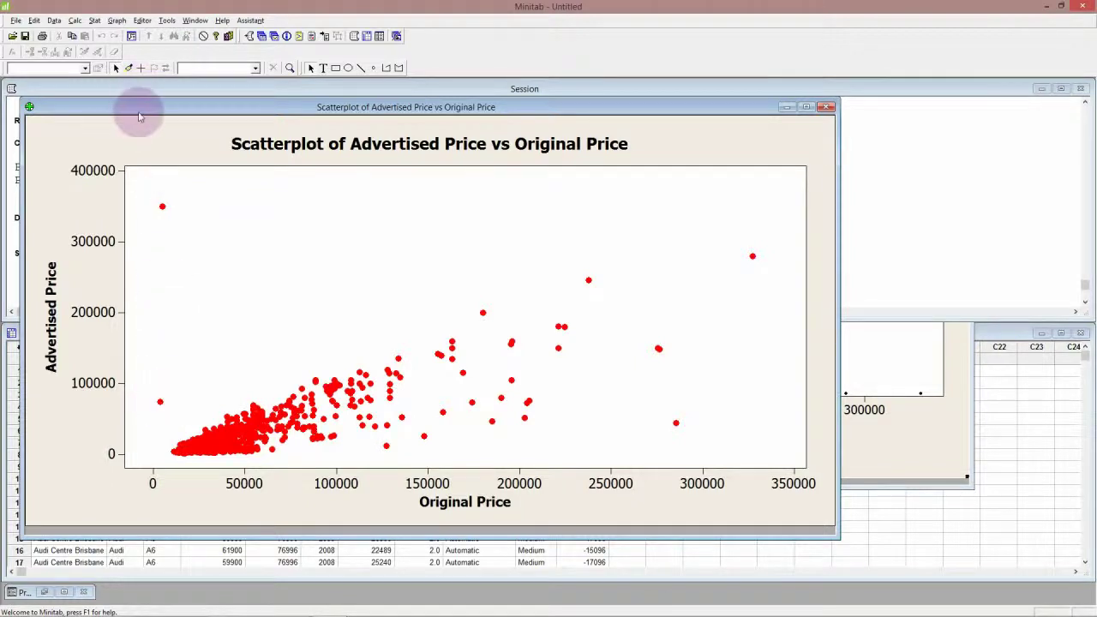
drag(143, 106, 382, 112)
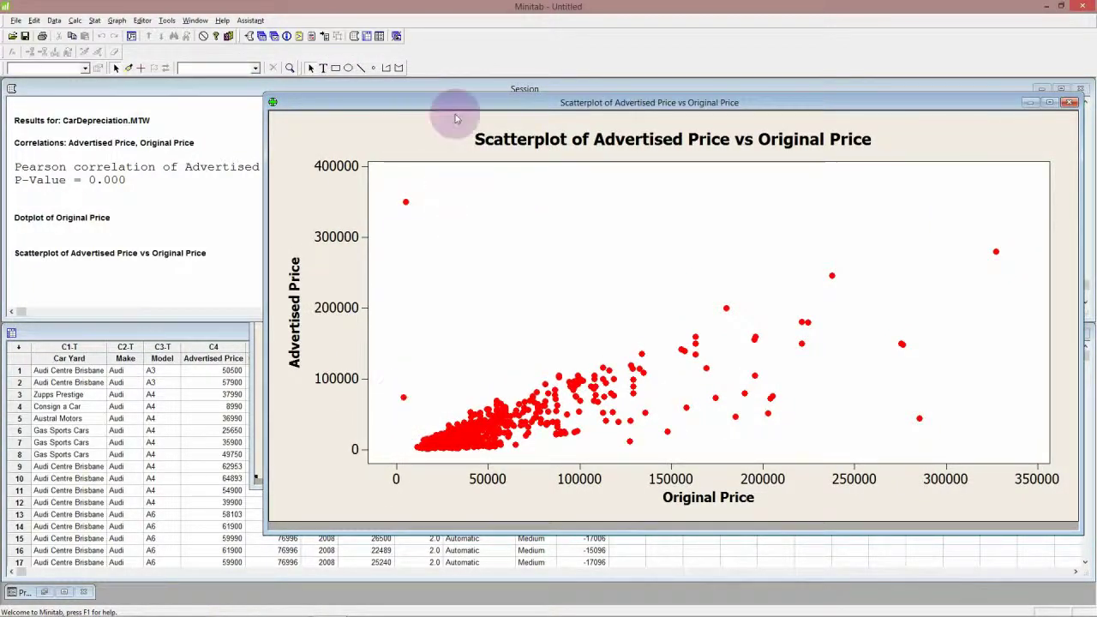
drag(459, 99, 382, 98)
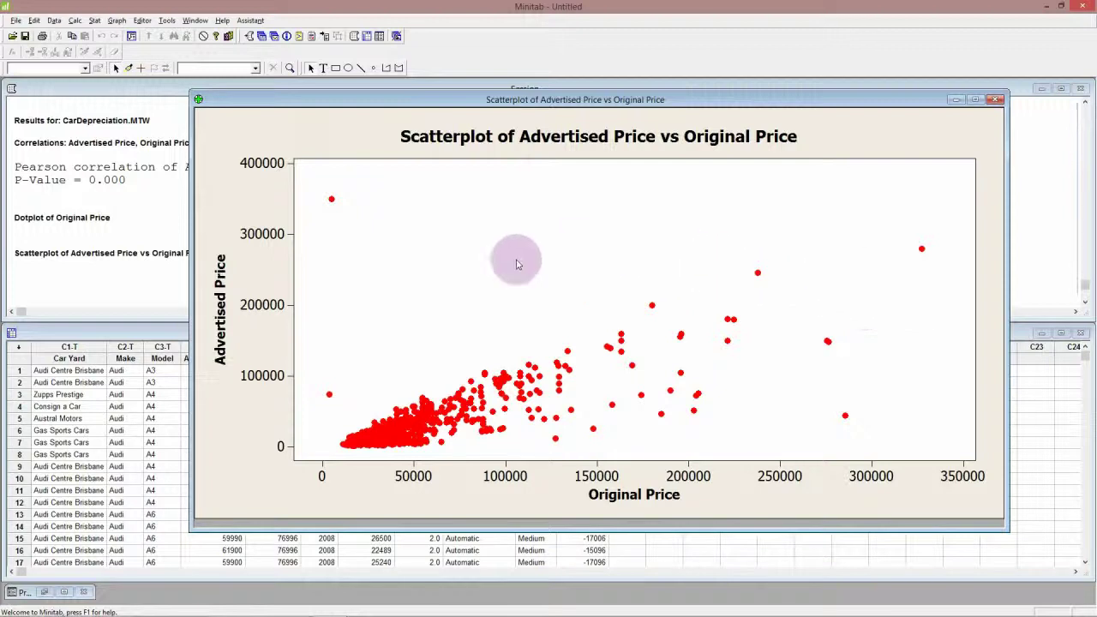
Step: Calculate the Pearson correlation between Advertised Price and Original Price, with p-values displayed
click(95, 19)
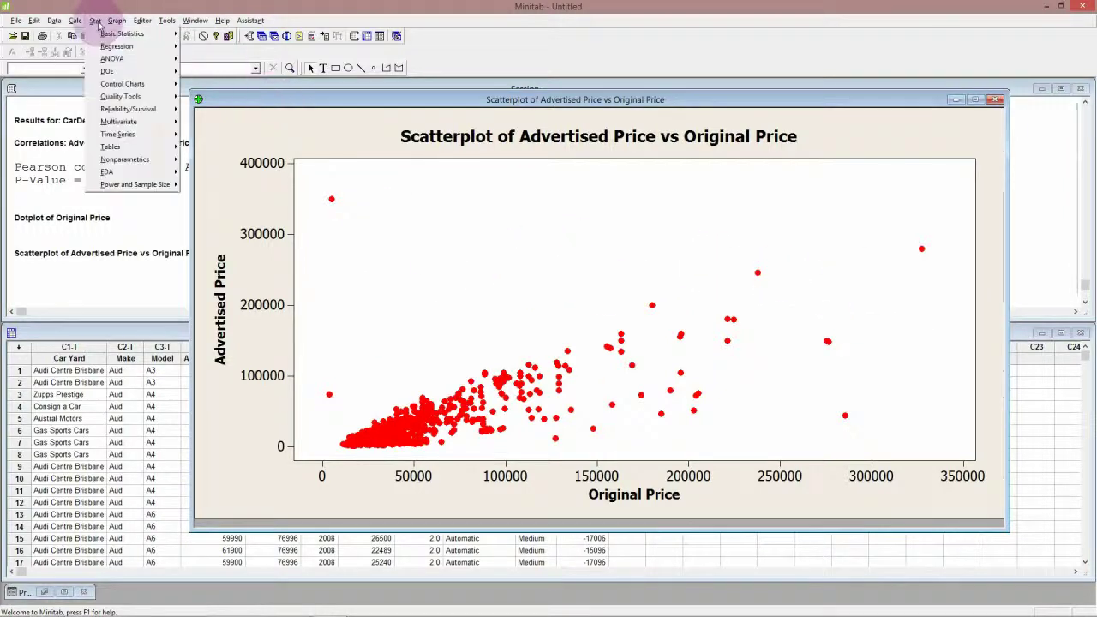
click(95, 20)
click(95, 20)
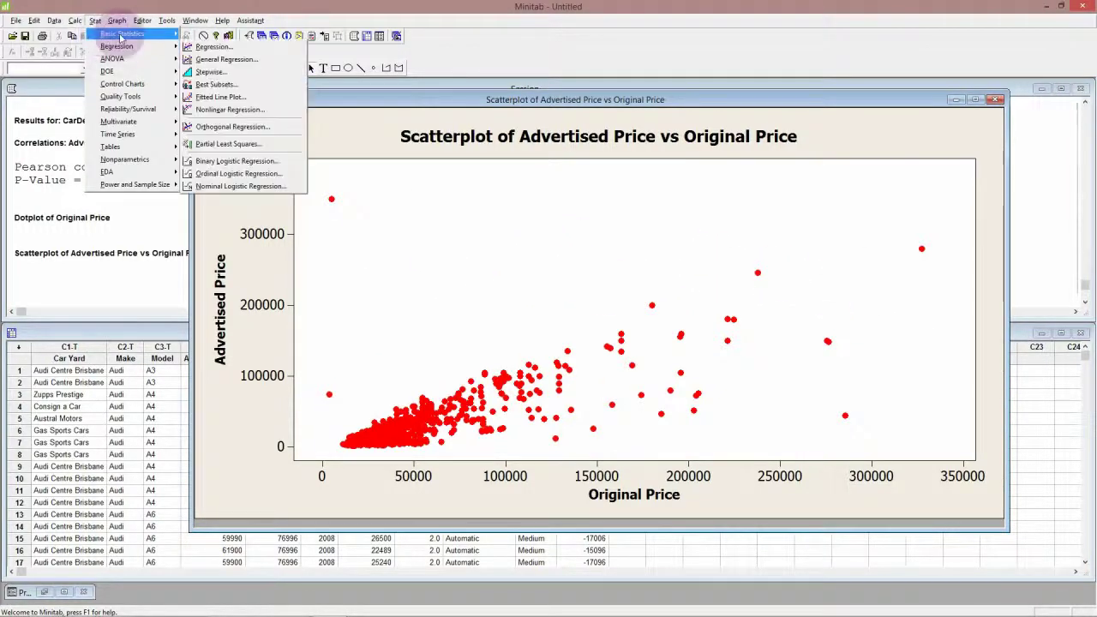
mouse_move(120, 36)
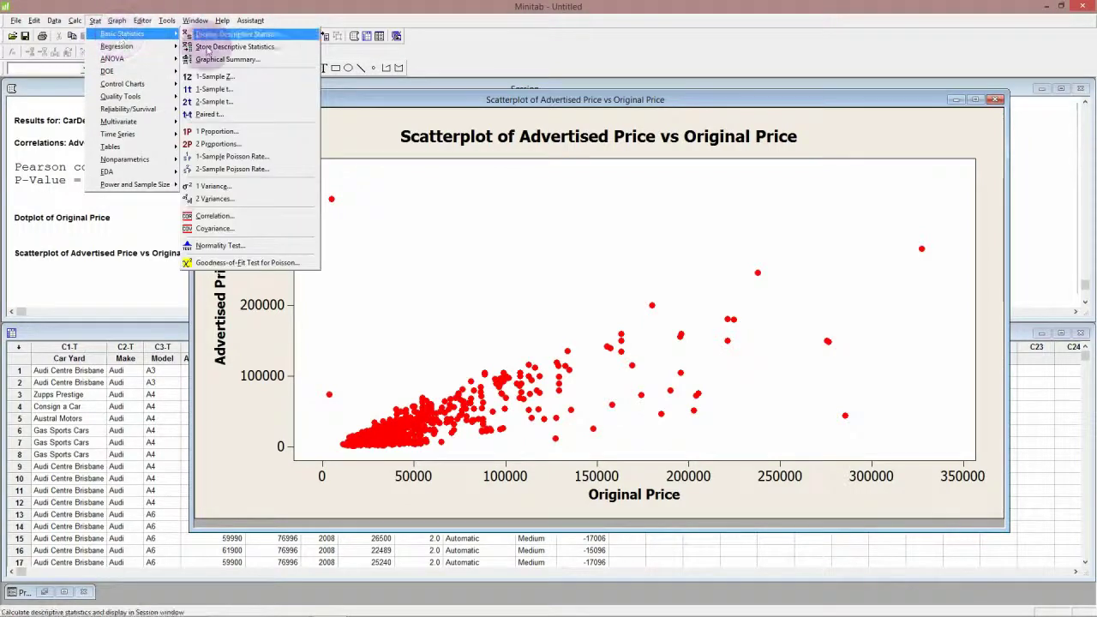
click(233, 221)
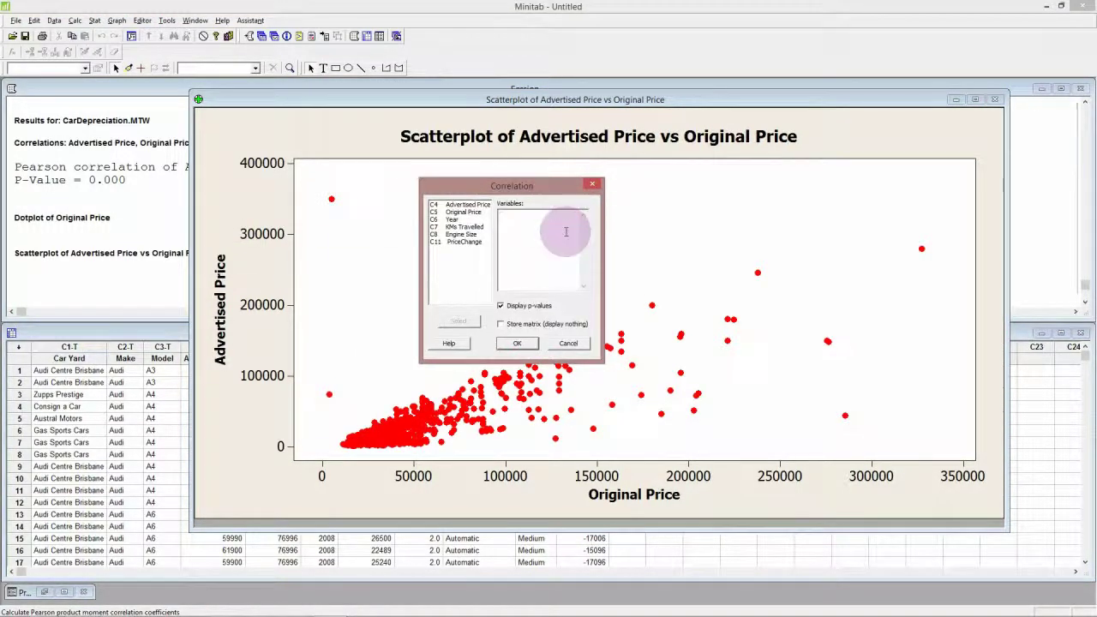
key(Delete)
click(469, 205)
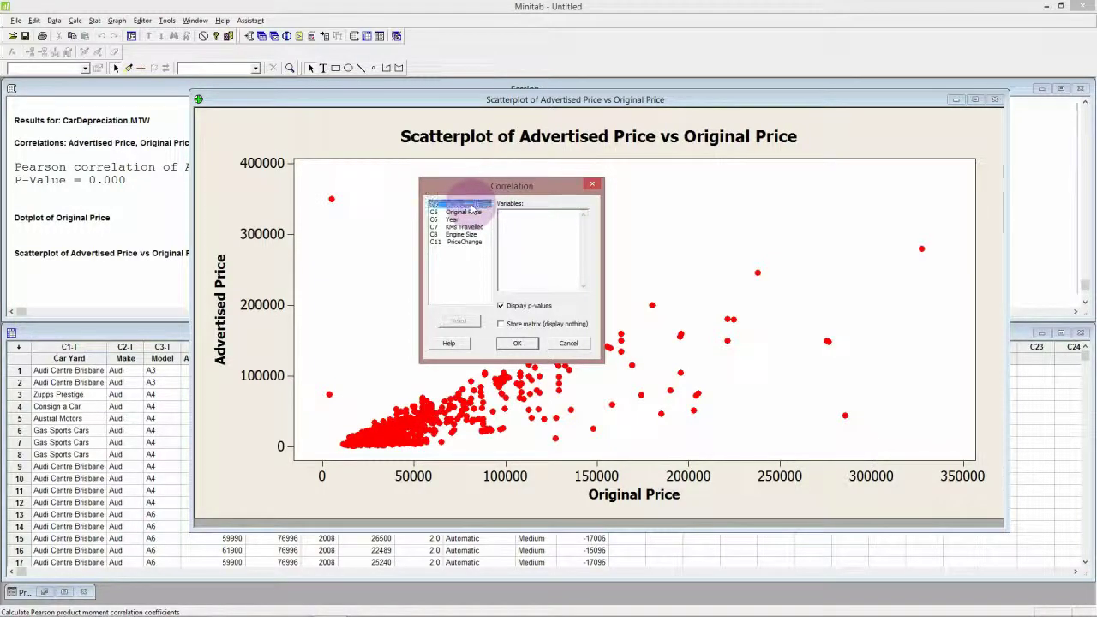
double_click(470, 207)
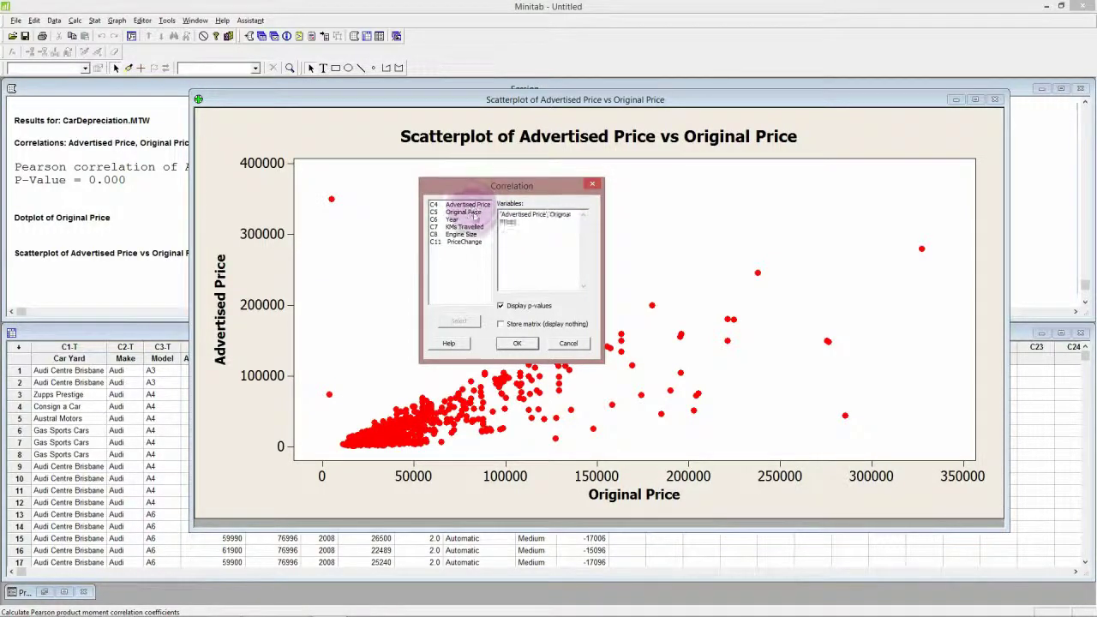
double_click(474, 213)
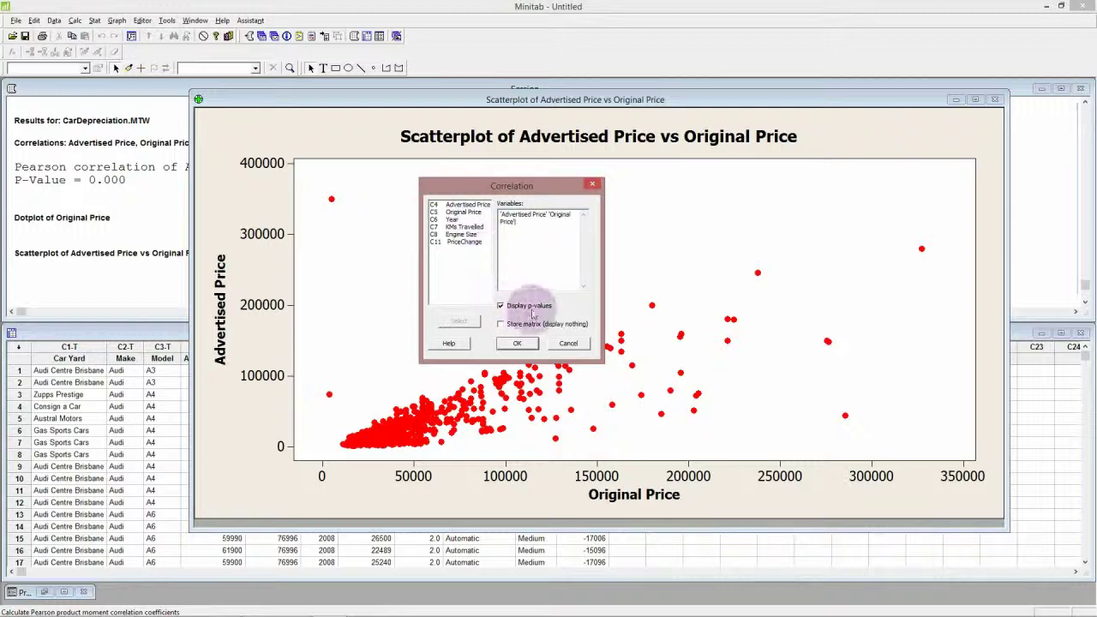
click(499, 305)
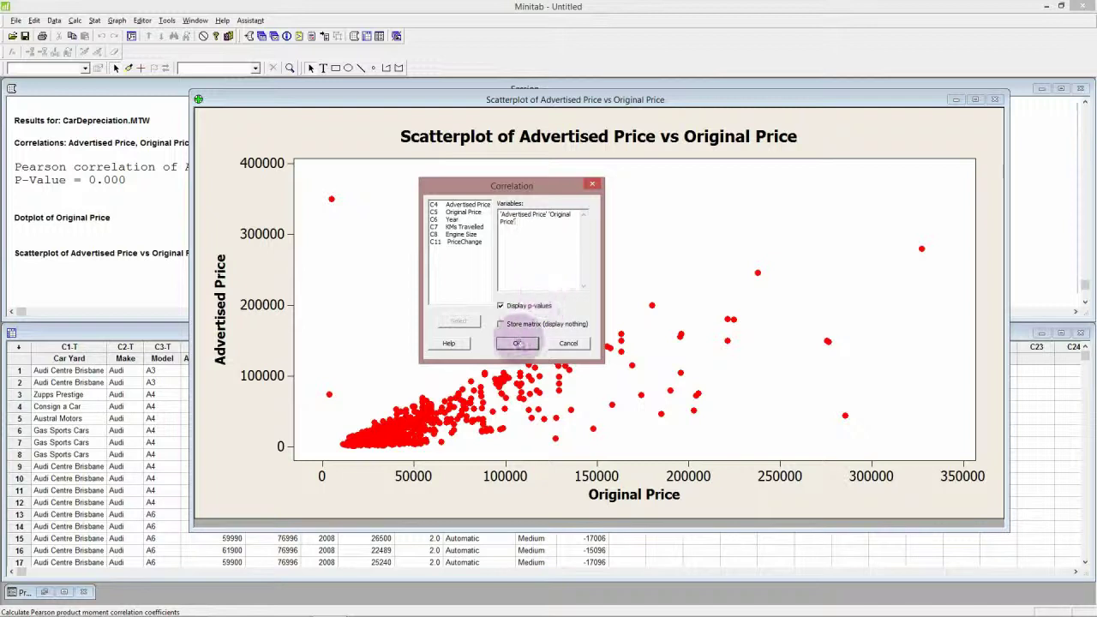
click(517, 343)
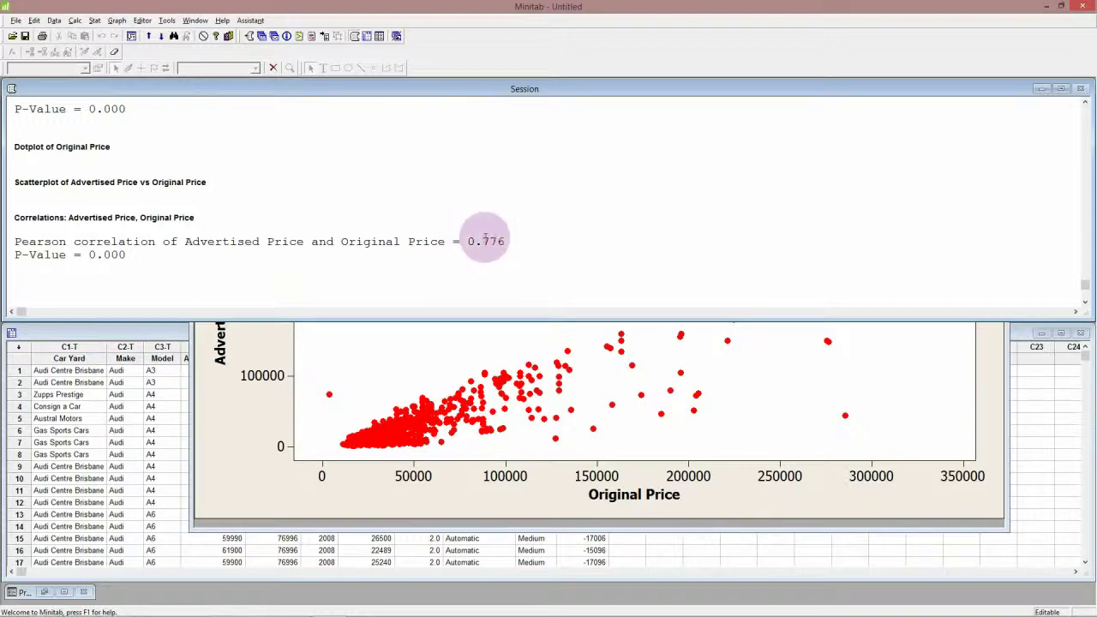
Step: Review the scatterplot of Advertised Price vs Original Price alongside the correlation output in the Session window
click(524, 347)
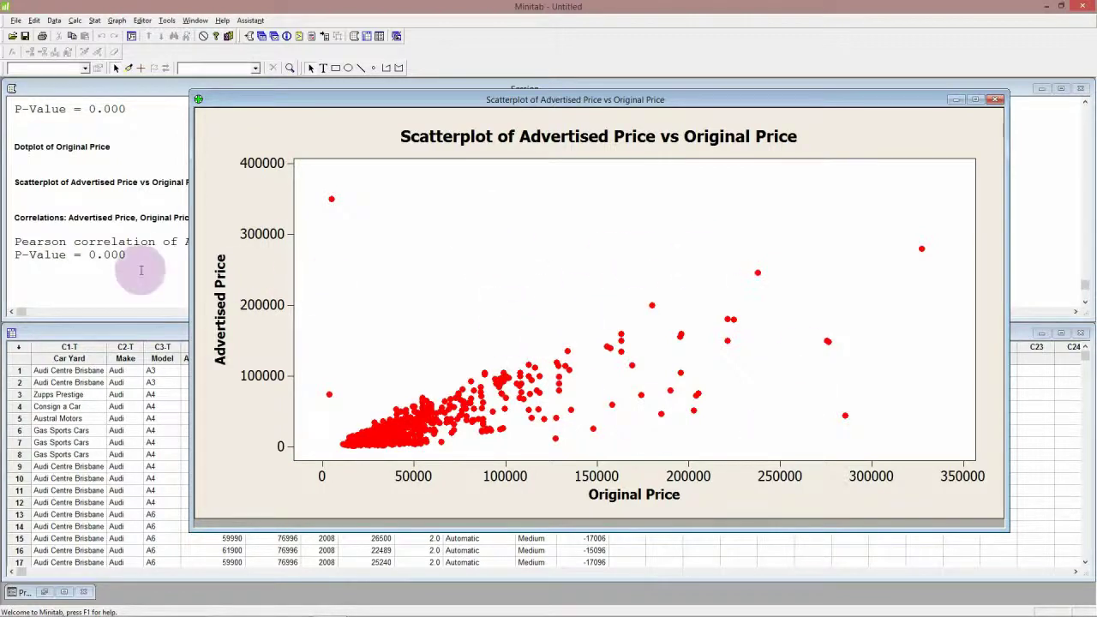
click(178, 266)
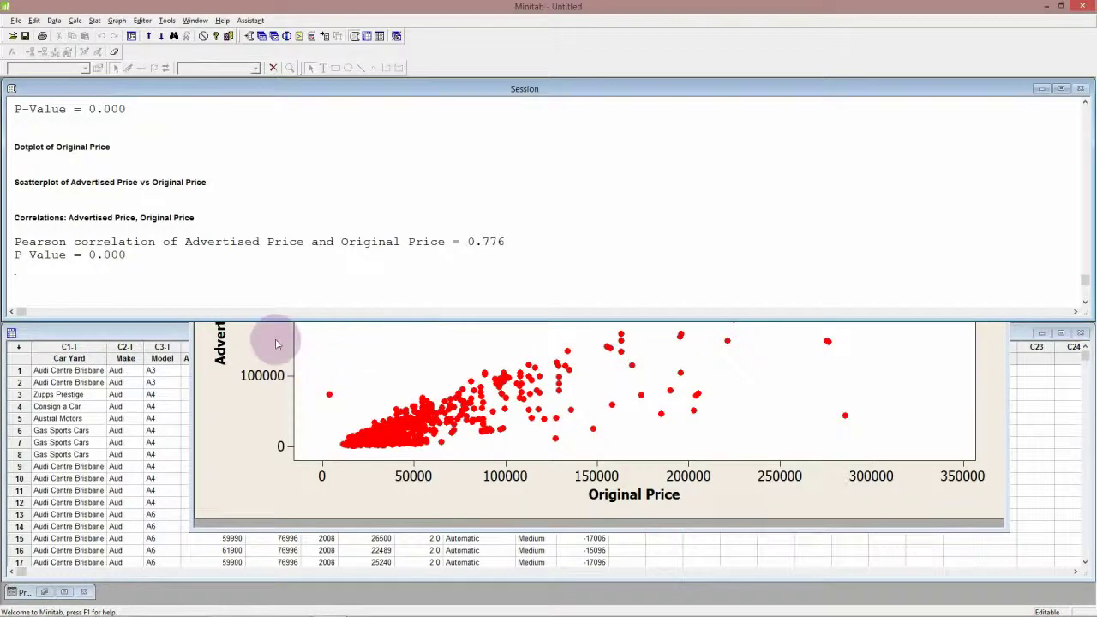
Step: Calculate Pearson correlations with p-values among Advertised Price, Original Price, Year, KMs Travelled and Engine Size
click(95, 20)
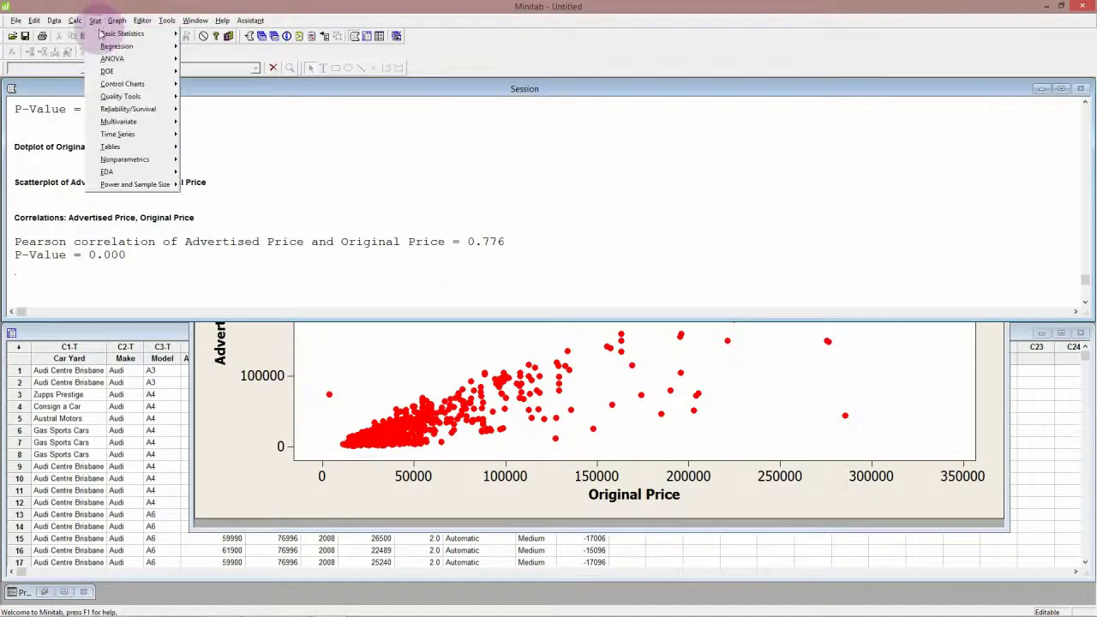
click(98, 22)
click(94, 21)
mouse_move(122, 33)
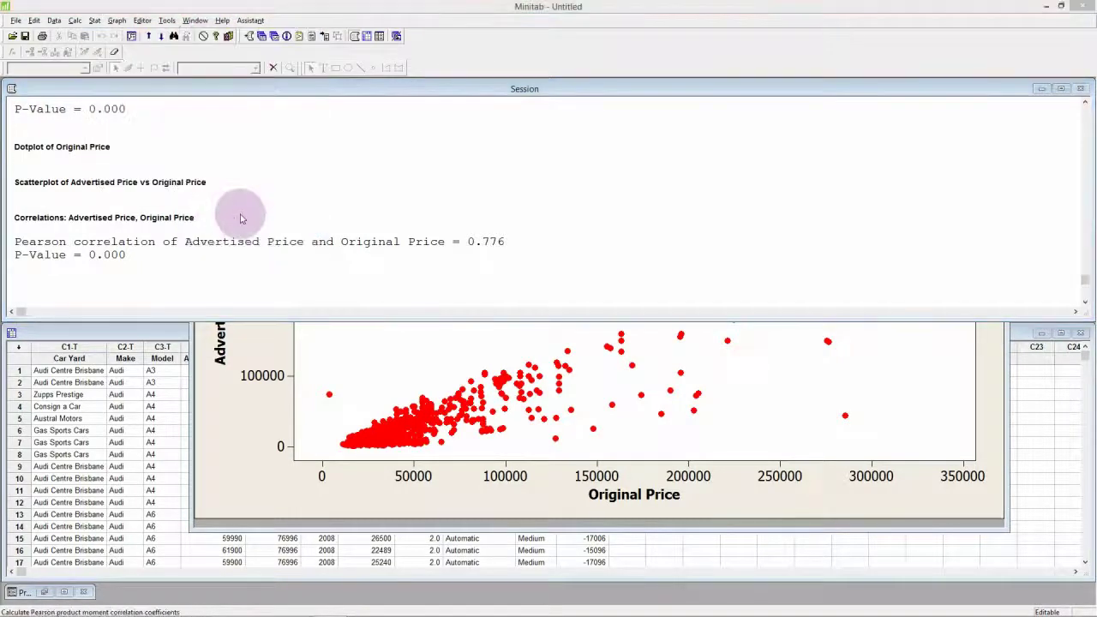
click(227, 215)
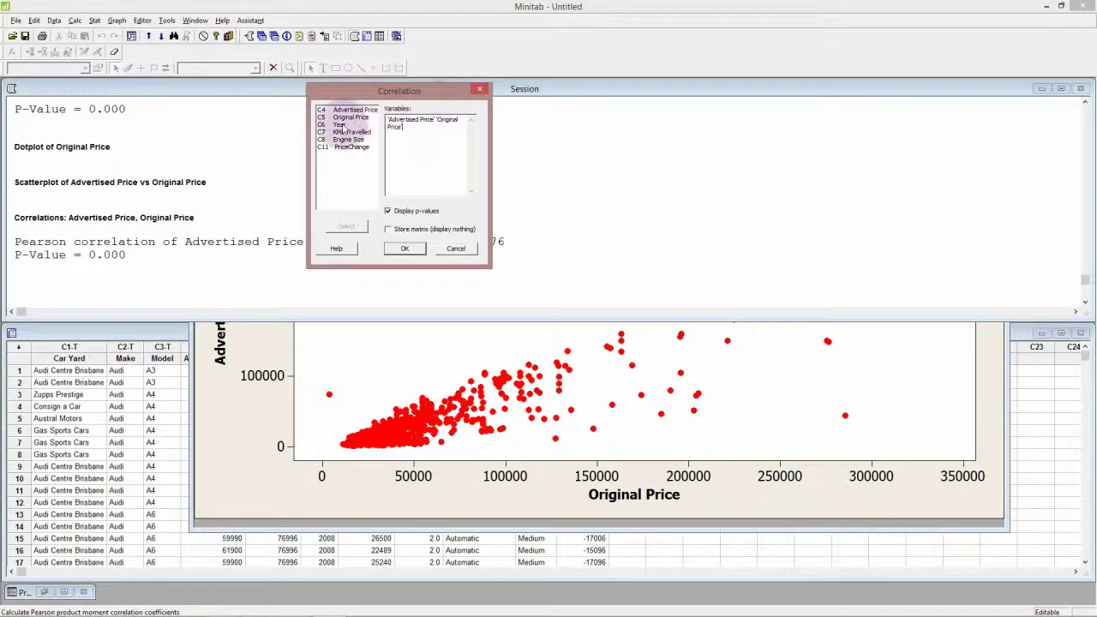
double_click(342, 125)
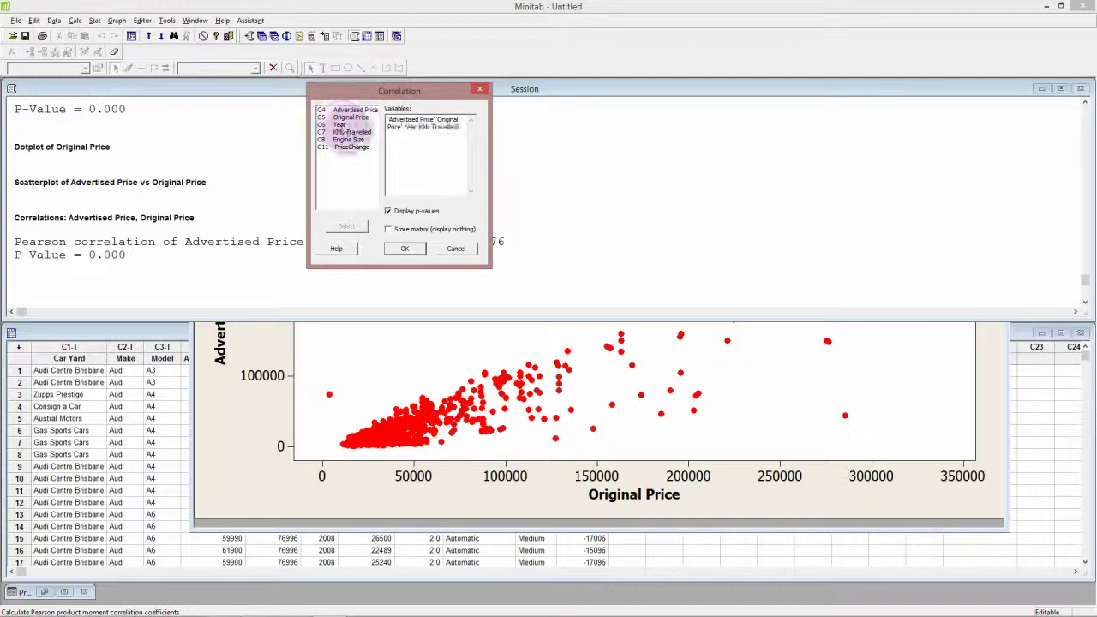
double_click(351, 132)
double_click(347, 139)
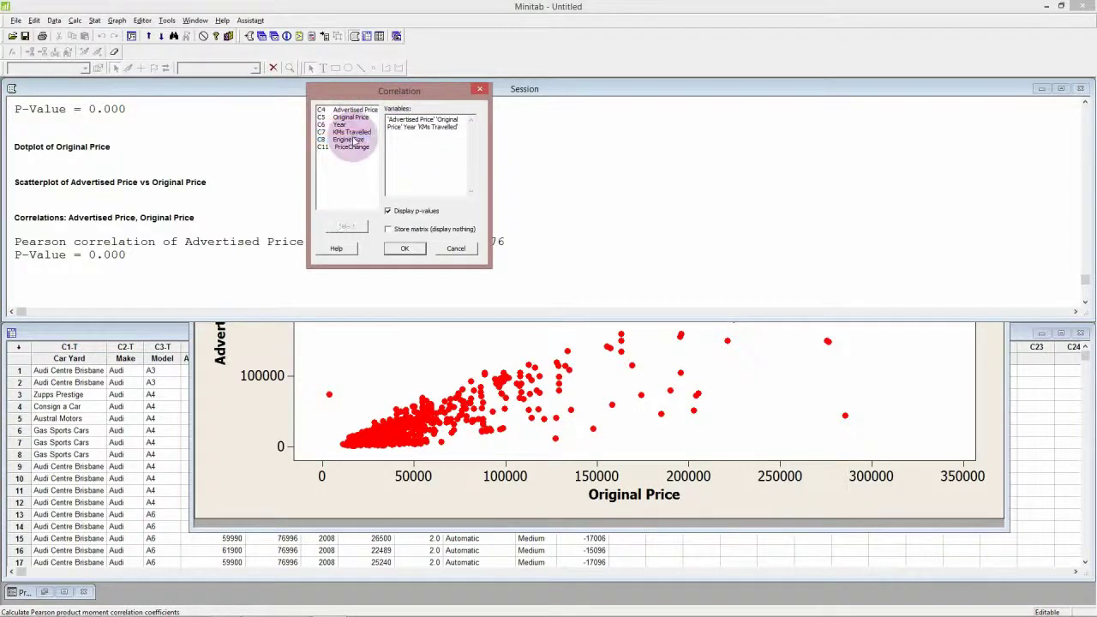
click(424, 248)
Step: Maximize the Session window so the whole correlation matrix can be read
scroll(809, 140, up, 2)
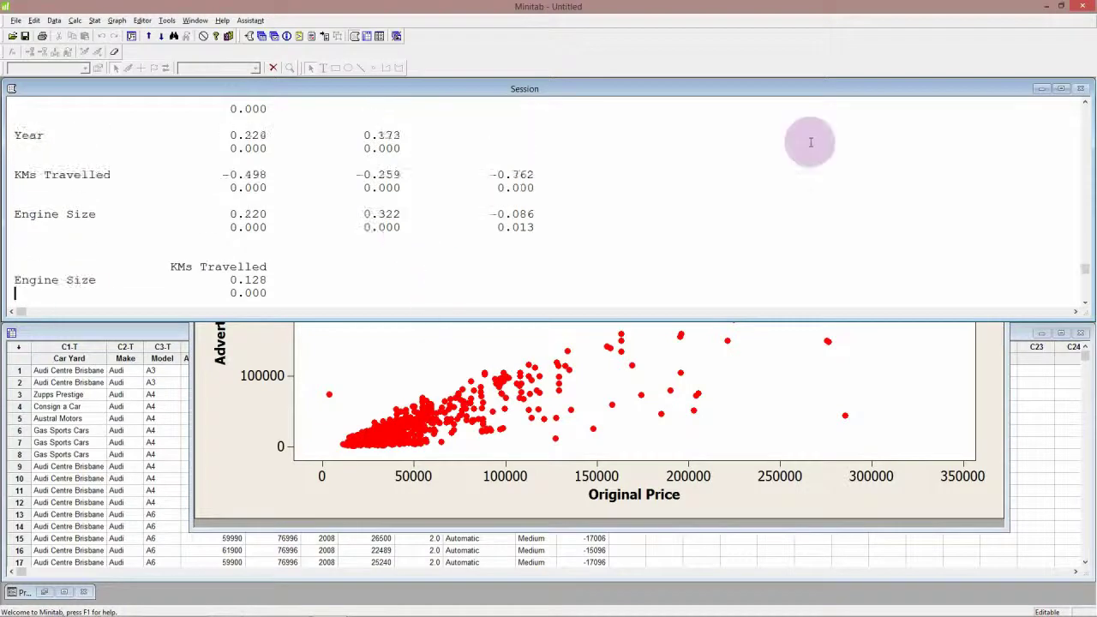
click(1060, 89)
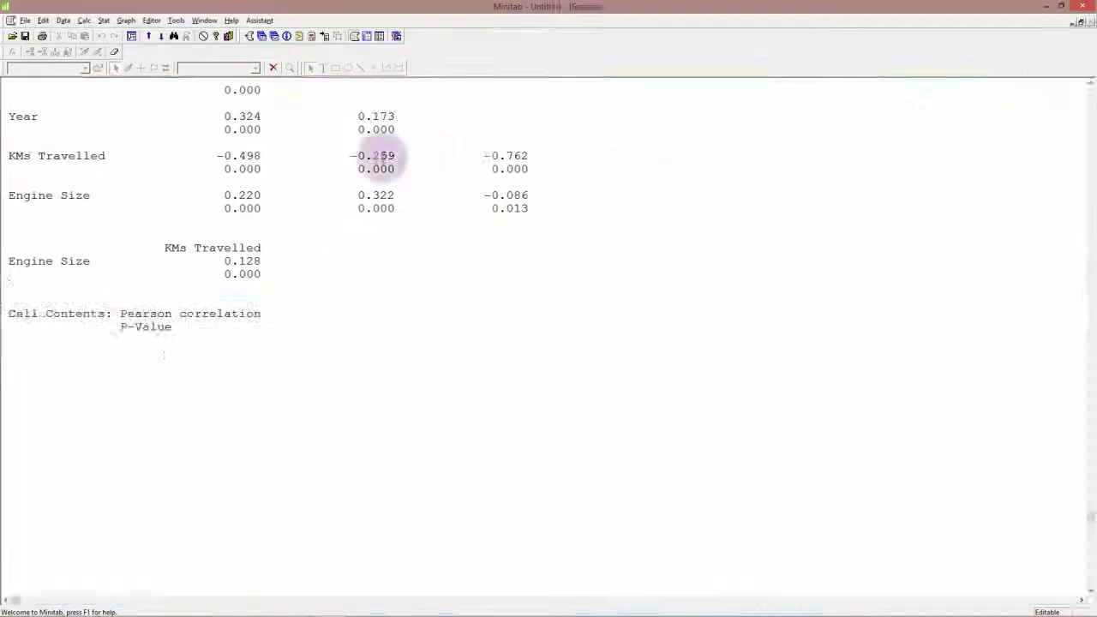
click(1060, 90)
click(1060, 89)
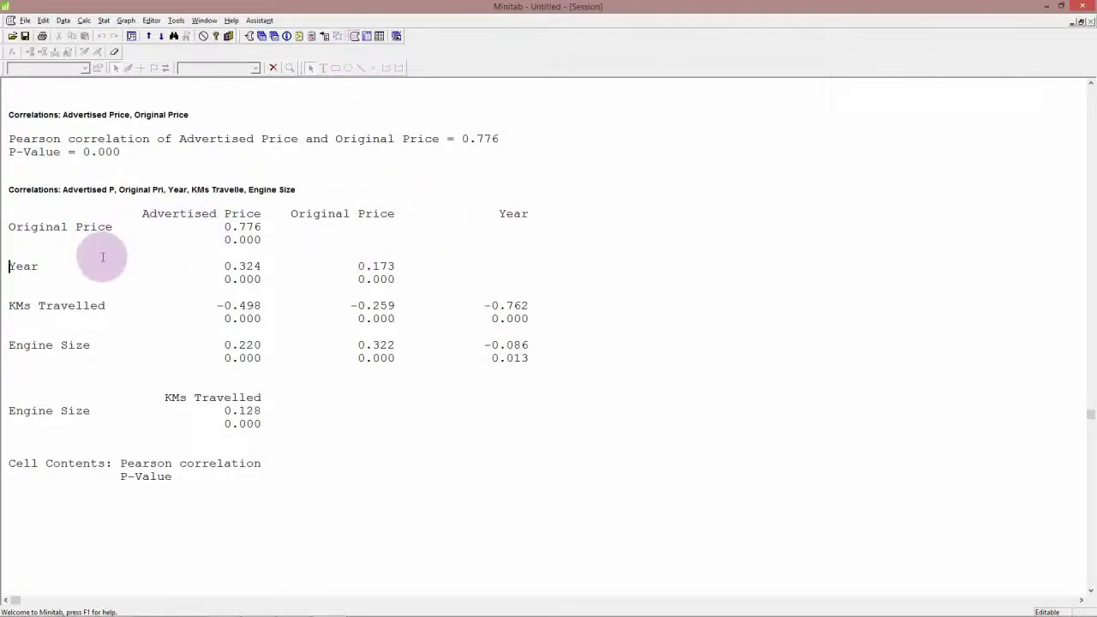
Step: Examine the correlation matrix, highlighting the coefficients and p-values for Original Price and Year against the price variables
click(226, 227)
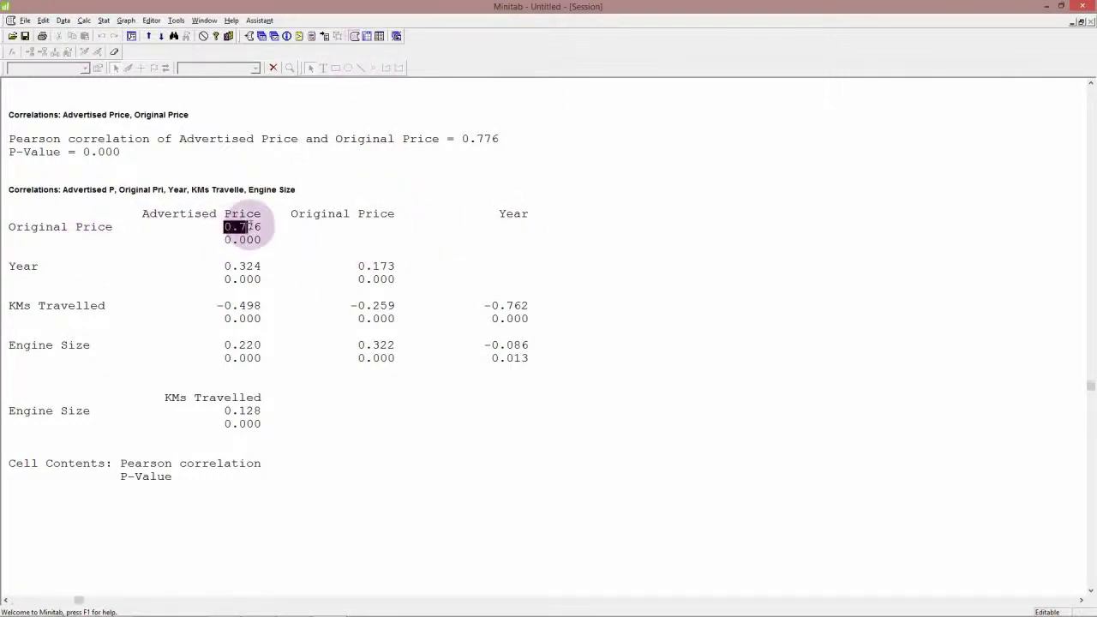
double_click(243, 227)
triple_click(244, 227)
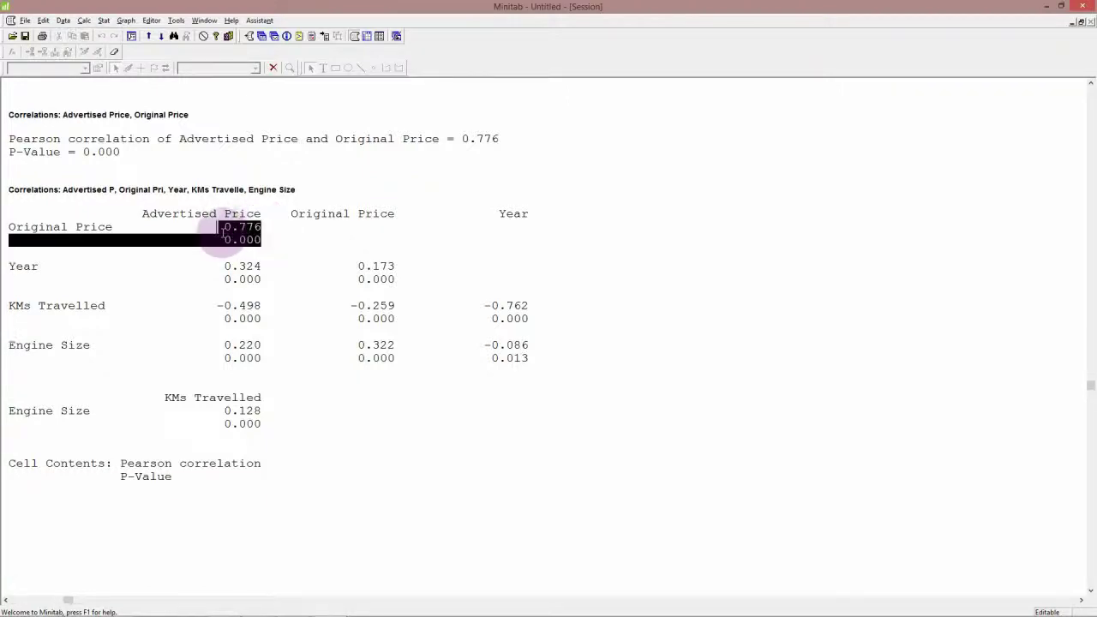
double_click(244, 227)
double_click(238, 240)
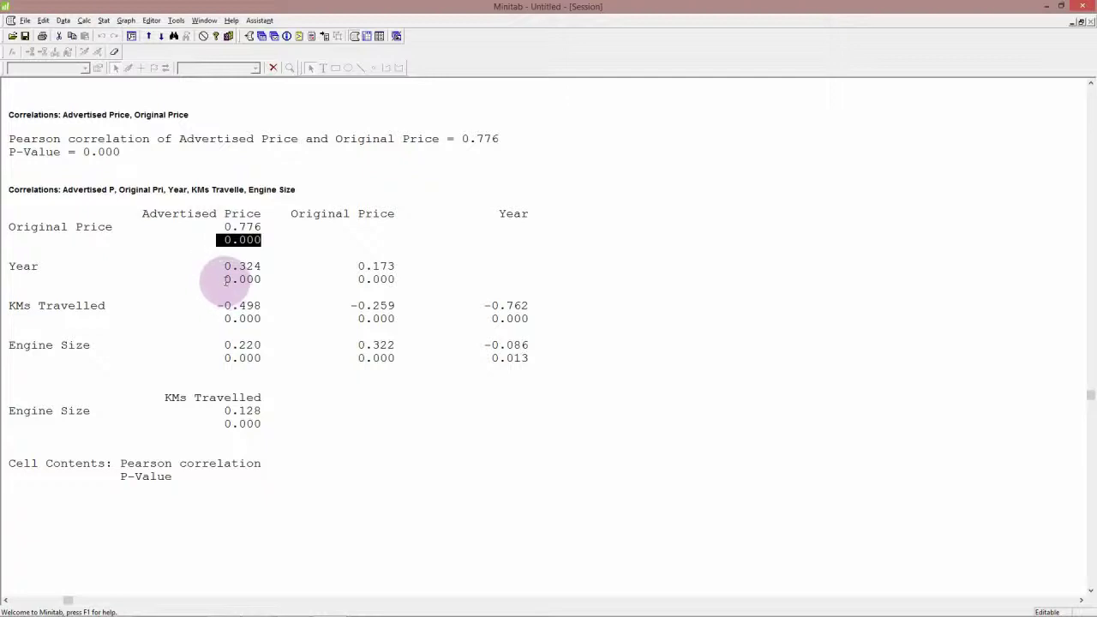
double_click(240, 279)
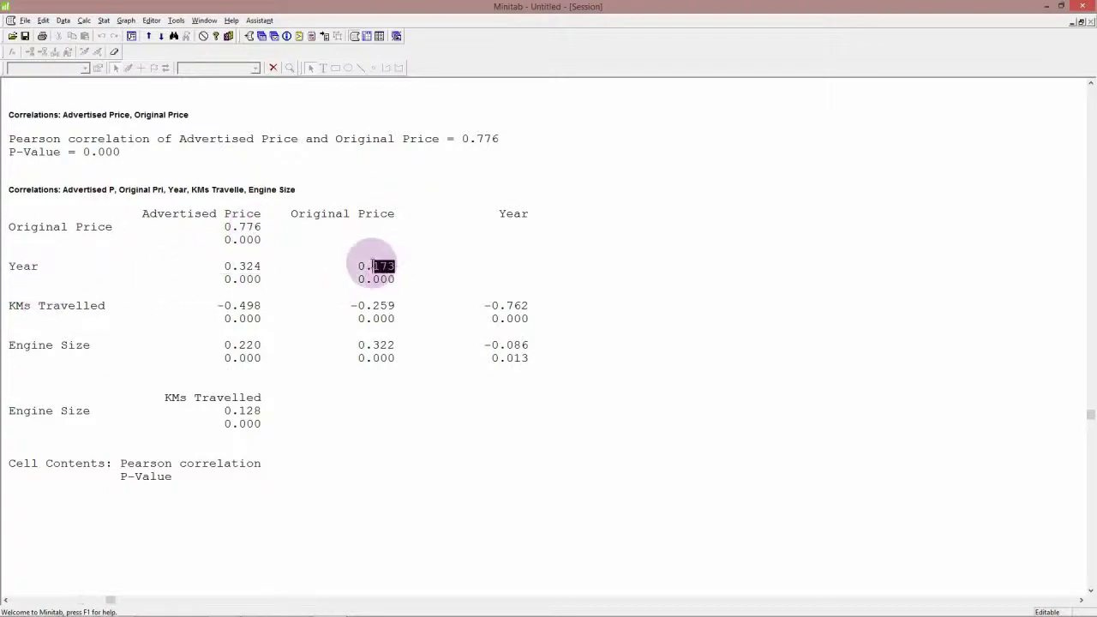
drag(400, 261, 353, 262)
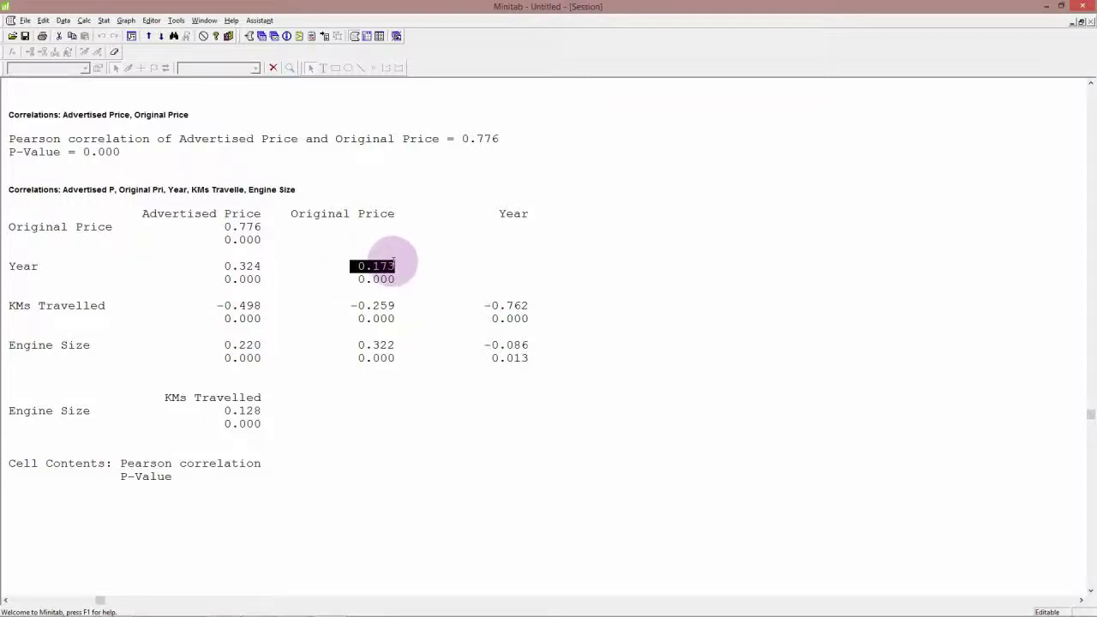
Step: Start another simple scatterplot and select the first Y variable entry for editing
click(126, 21)
click(144, 33)
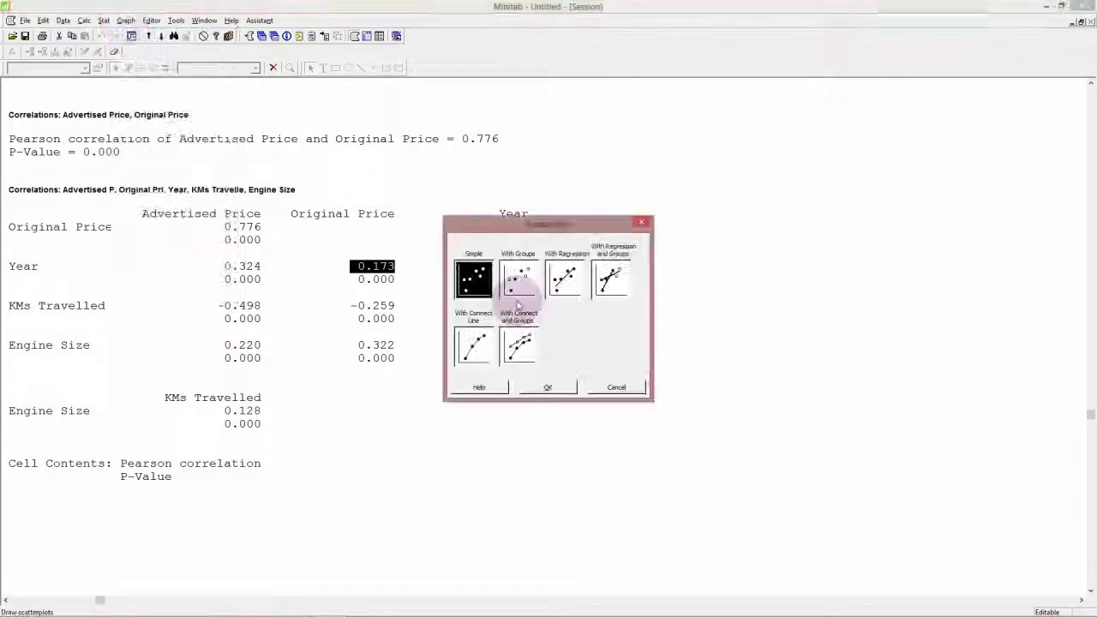
click(543, 390)
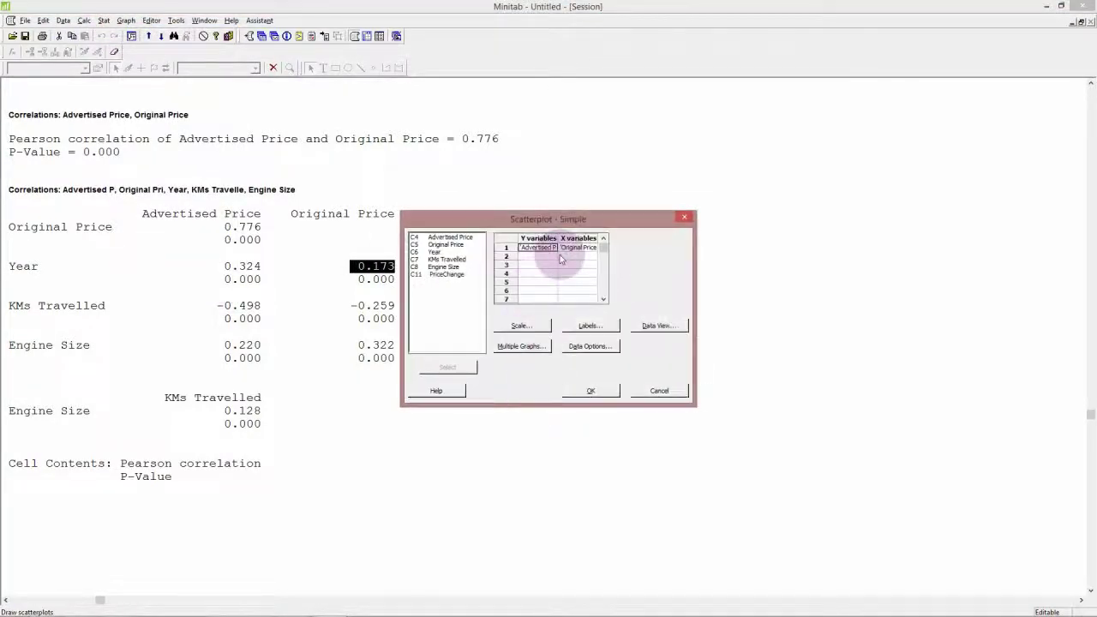
click(545, 248)
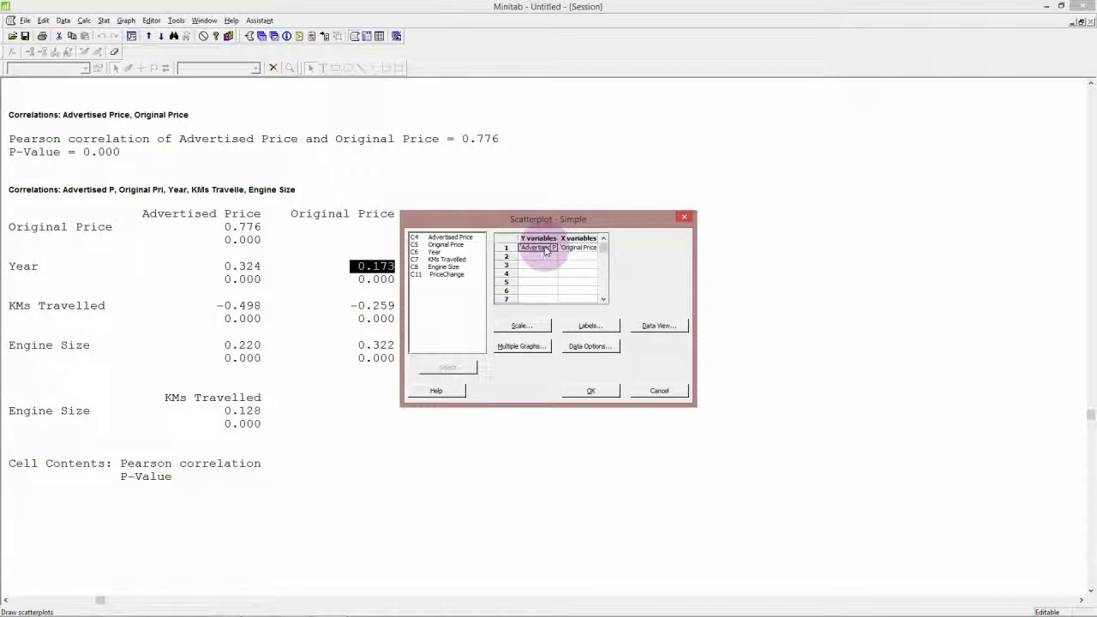